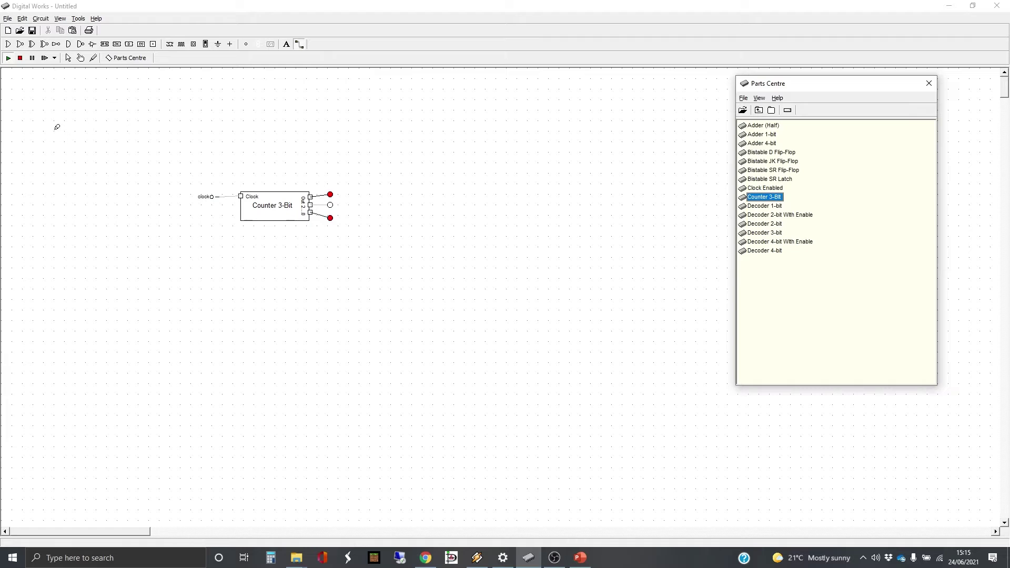
# Discard the untitled circuit and open Counter 3-Bit.dwm from the MyMacros folder
pyautogui.click(20, 59)
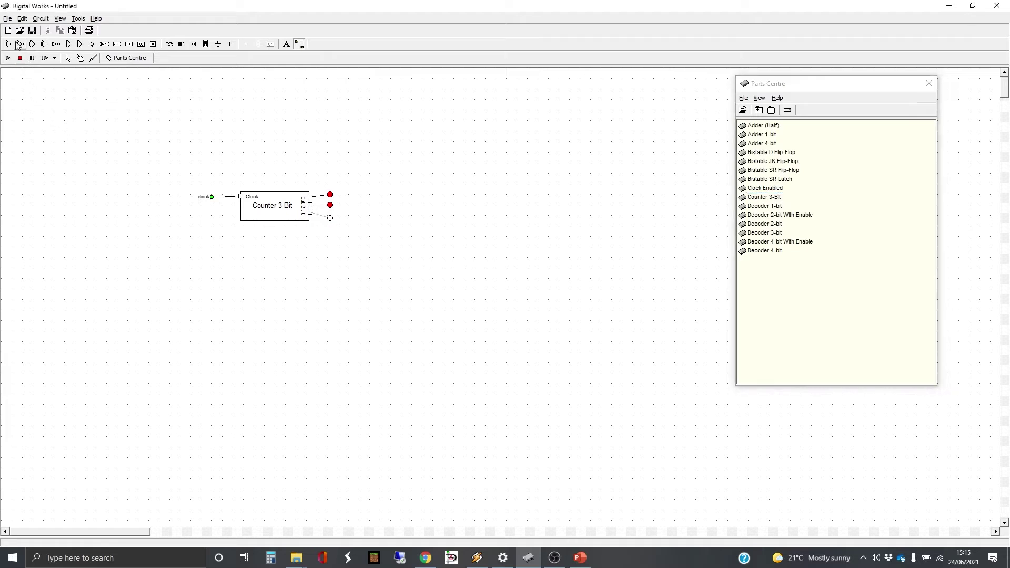
pyautogui.click(8, 18)
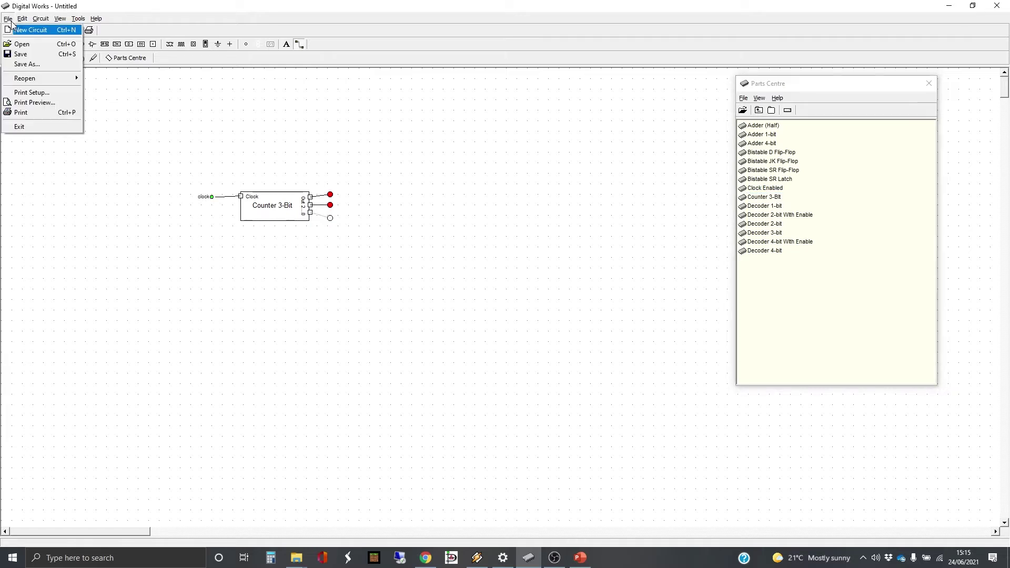
pyautogui.click(24, 44)
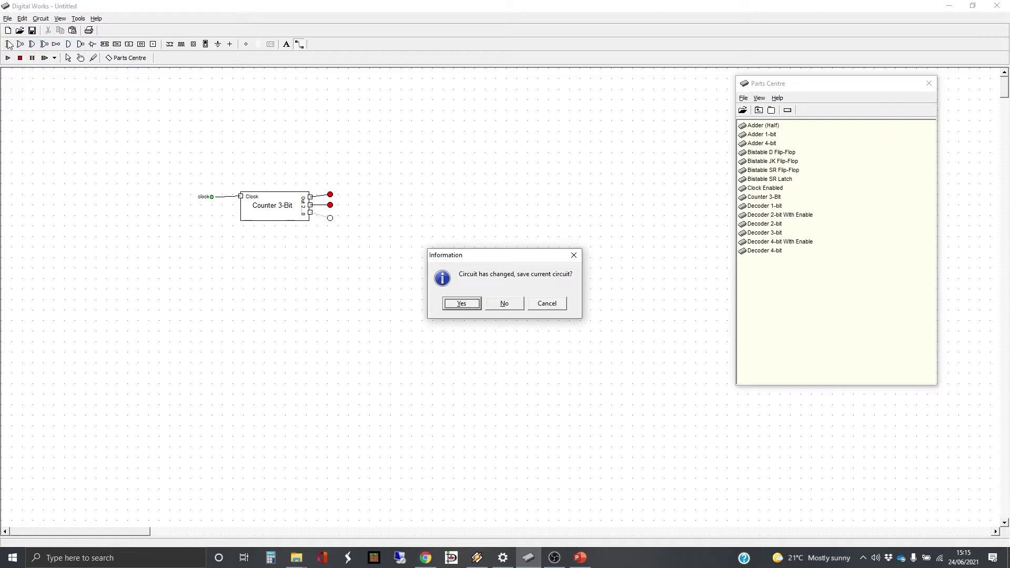
pyautogui.click(507, 306)
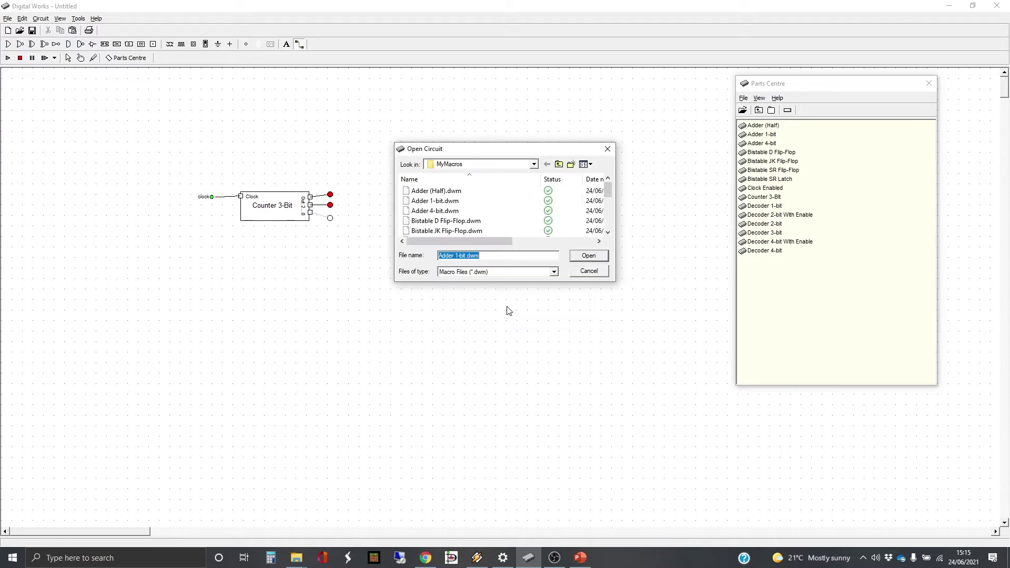
pyautogui.scroll(-2, 501, 223)
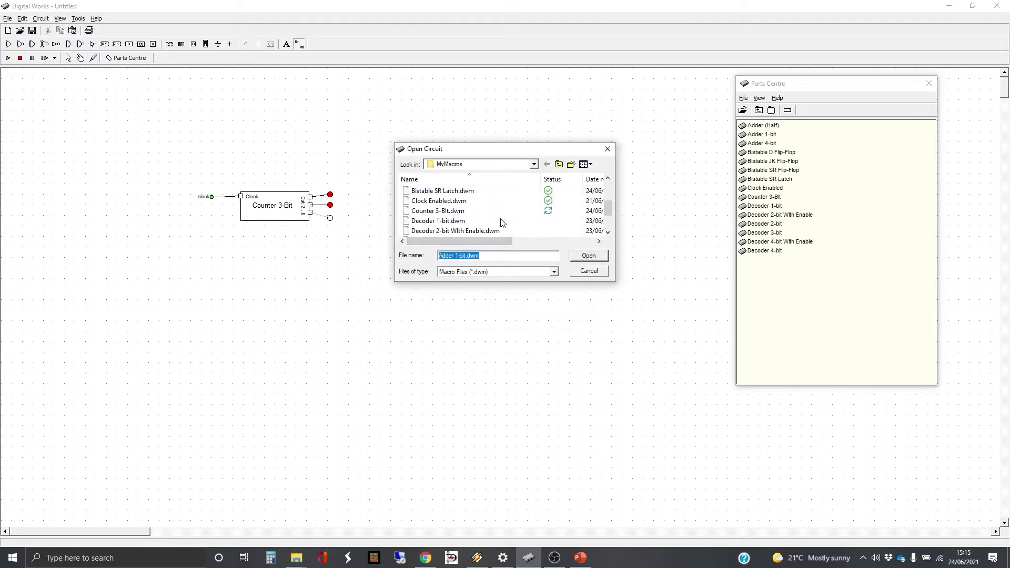
pyautogui.doubleClick(481, 211)
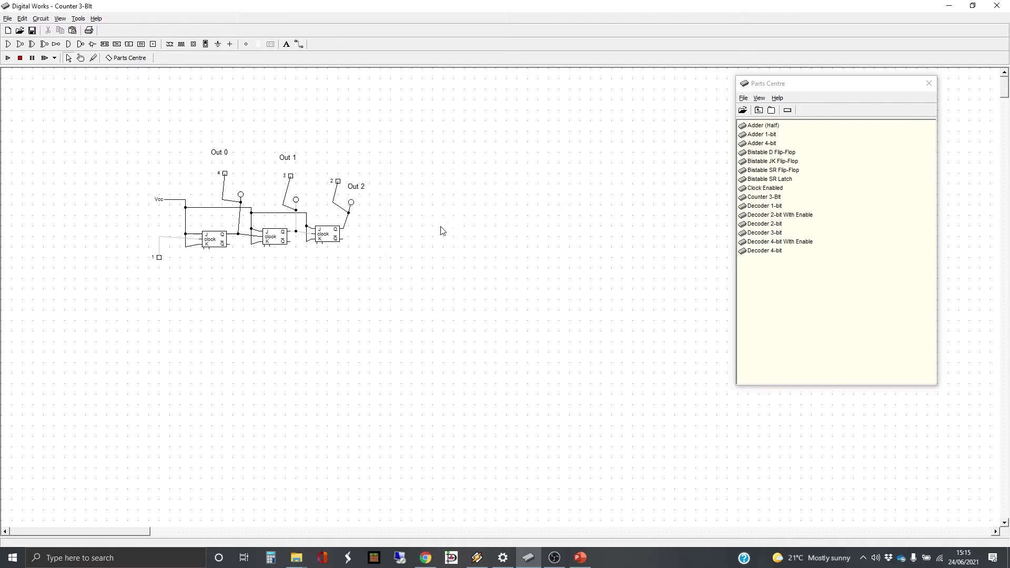
# Save the macro under the new name 'Counter 3-Bit Controlled'
pyautogui.click(8, 18)
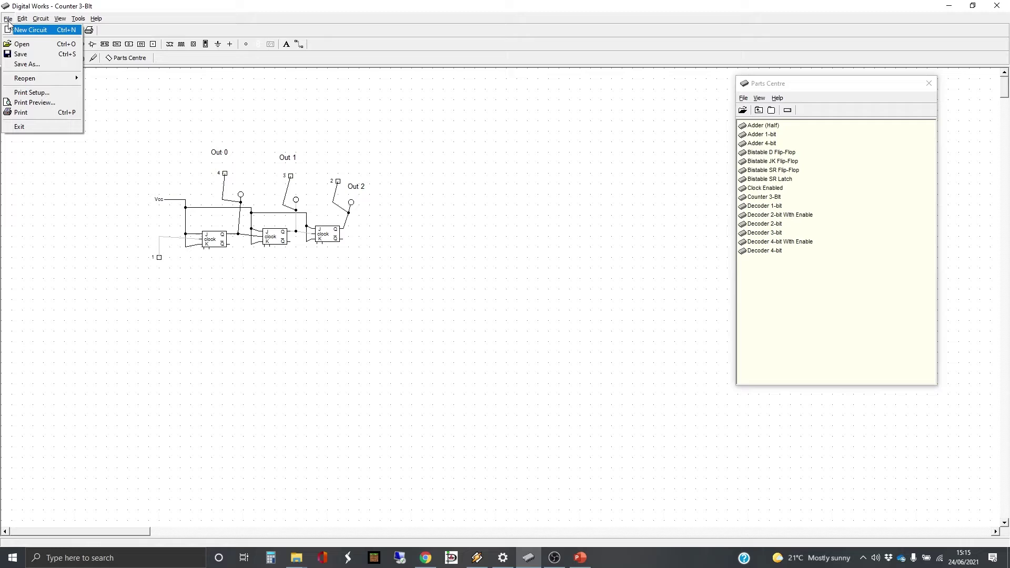
pyautogui.click(32, 64)
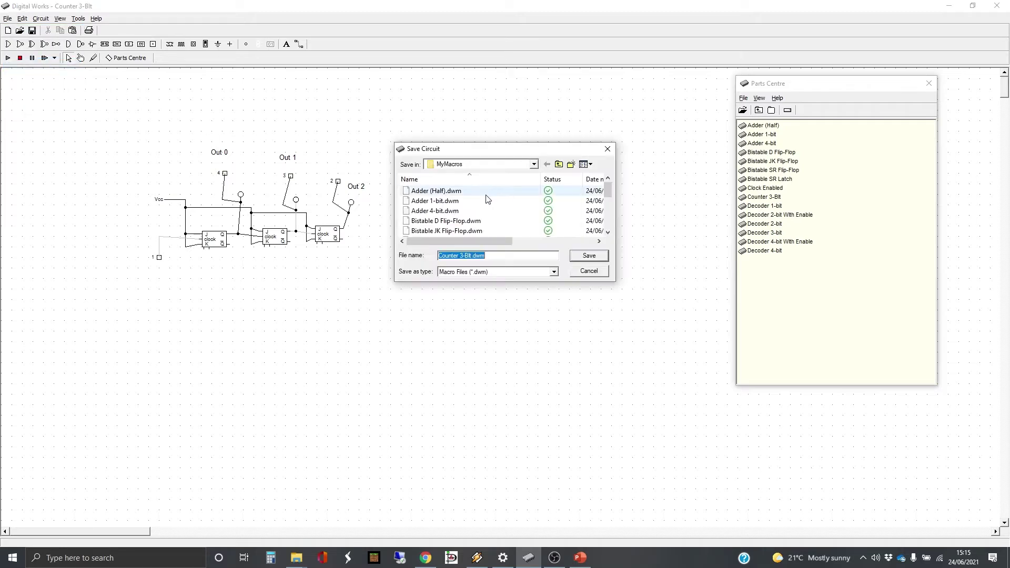
pyautogui.click(470, 256)
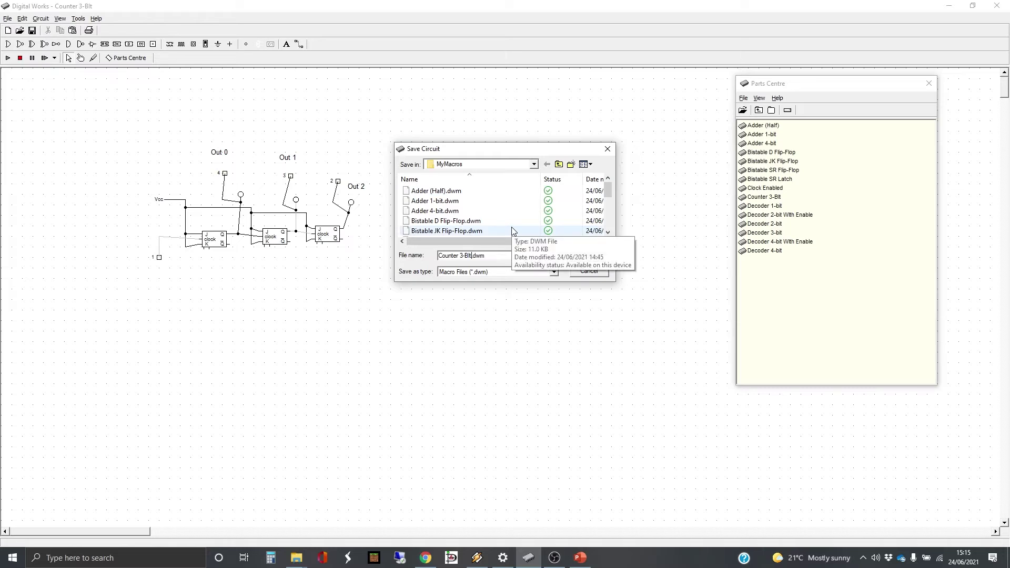
pyautogui.write('COntrolled')
pyautogui.press('BackSpace')
pyautogui.write('o')
pyautogui.press('Return')
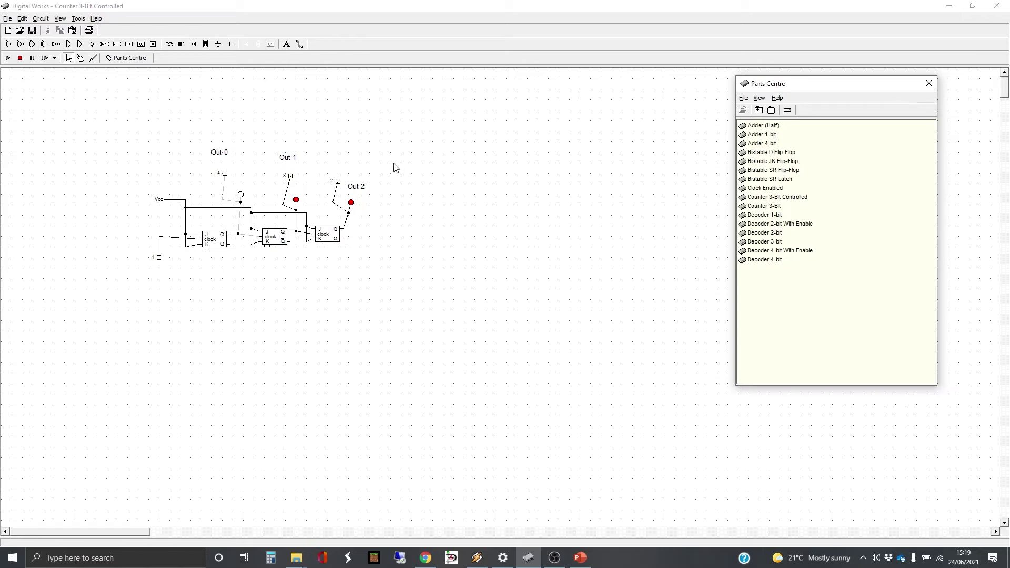
# Place an input pin below the first flip-flop and wire a bottom line from it to the flip-flops
pyautogui.click(194, 44)
pyautogui.click(185, 265)
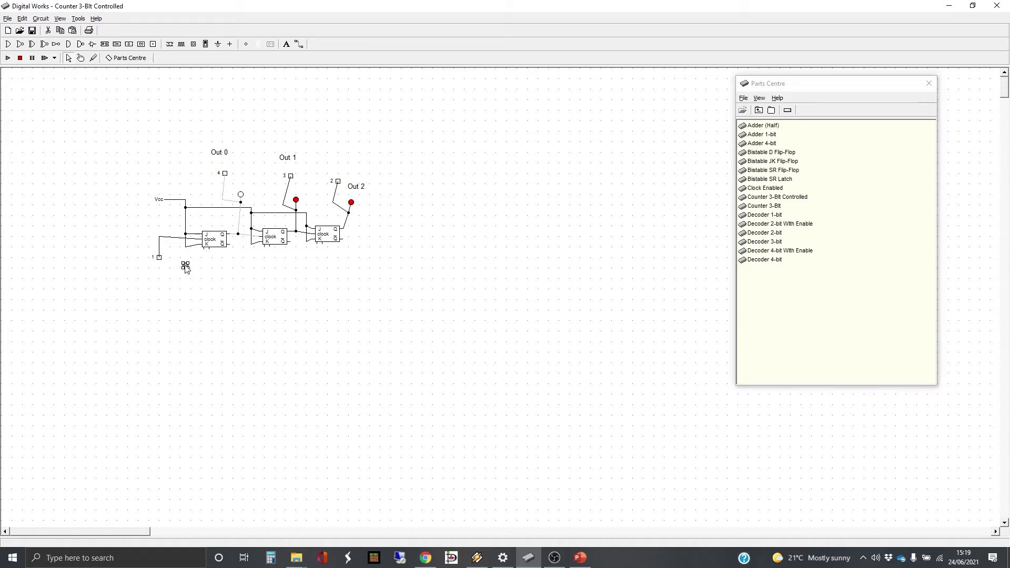
pyautogui.click(299, 45)
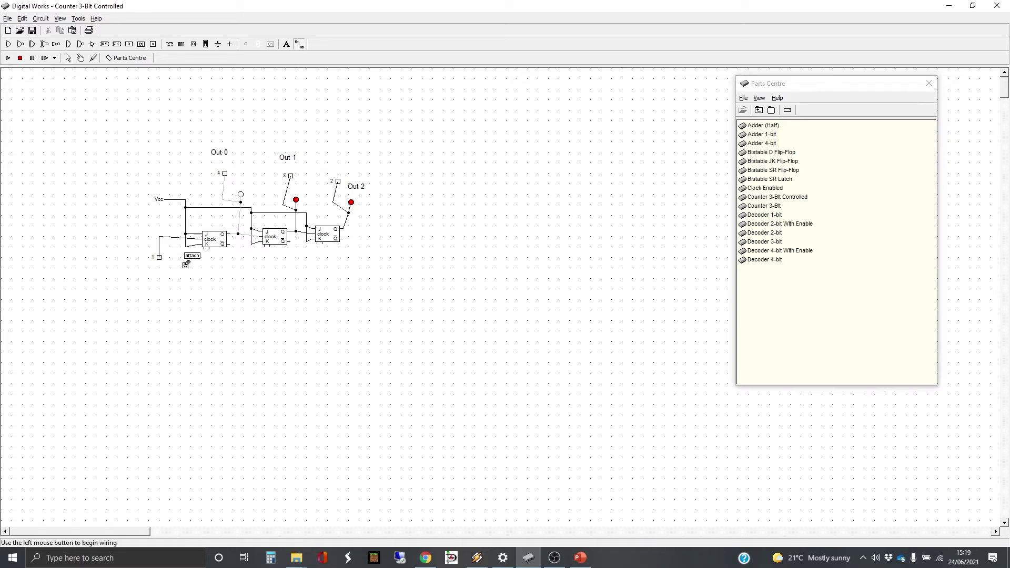
pyautogui.moveTo(186, 264)
pyautogui.mouseDown()
pyautogui.moveTo(324, 265)
pyautogui.moveTo(324, 244)
pyautogui.mouseUp()
pyautogui.moveTo(269, 265); pyautogui.dragTo(271, 243)
pyautogui.moveTo(211, 266); pyautogui.dragTo(211, 245)
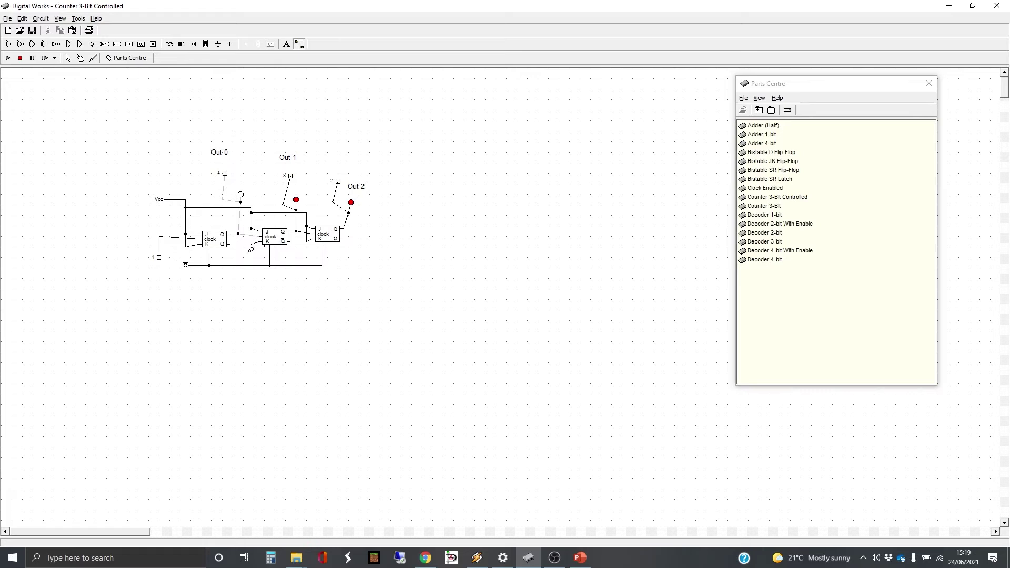
# Run the simulation, place a clock left of the flip-flops and wire it to the first one
pyautogui.click(7, 57)
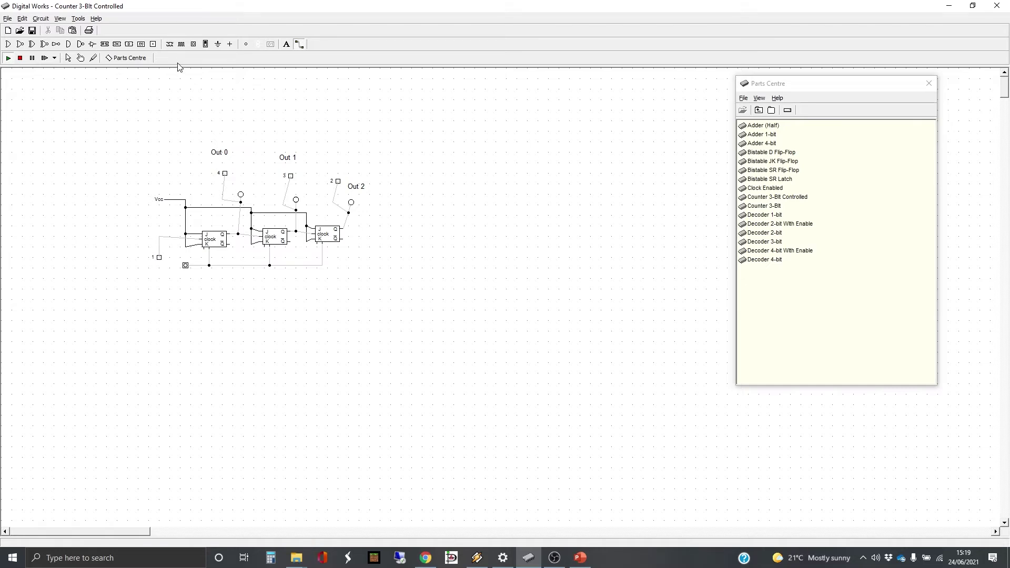
pyautogui.click(181, 45)
pyautogui.click(118, 238)
pyautogui.click(298, 45)
pyautogui.moveTo(123, 237); pyautogui.dragTo(161, 236)
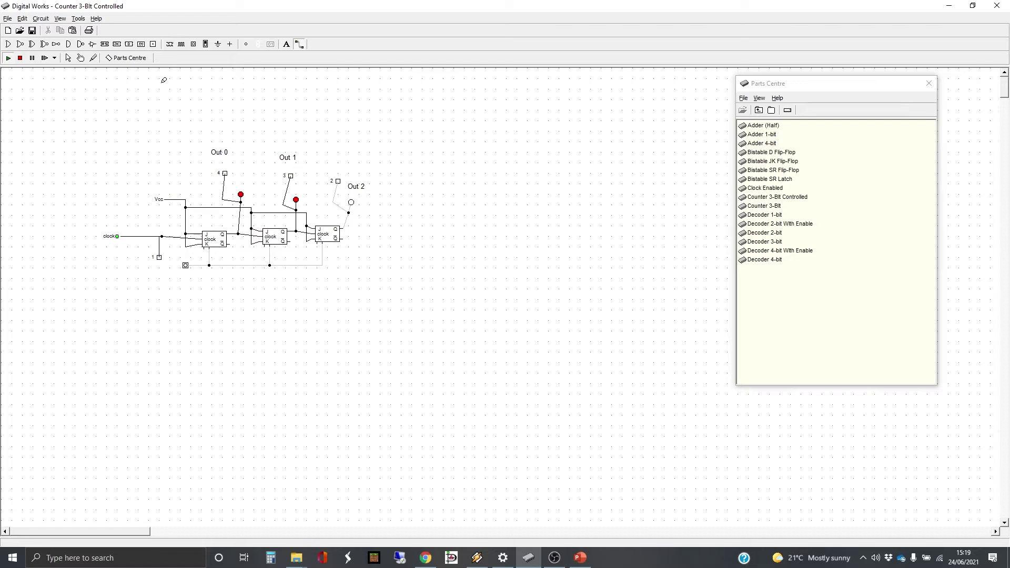
# Toggle the bottom input on and off twice while the counter runs
pyautogui.click(80, 58)
pyautogui.click(186, 266)
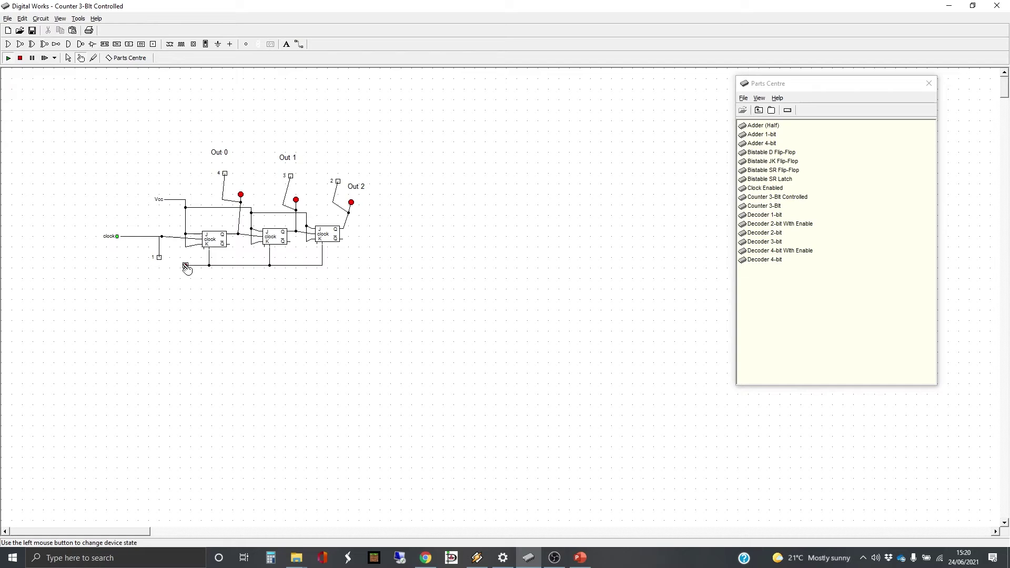
pyautogui.click(186, 267)
pyautogui.click(186, 267)
pyautogui.click(186, 268)
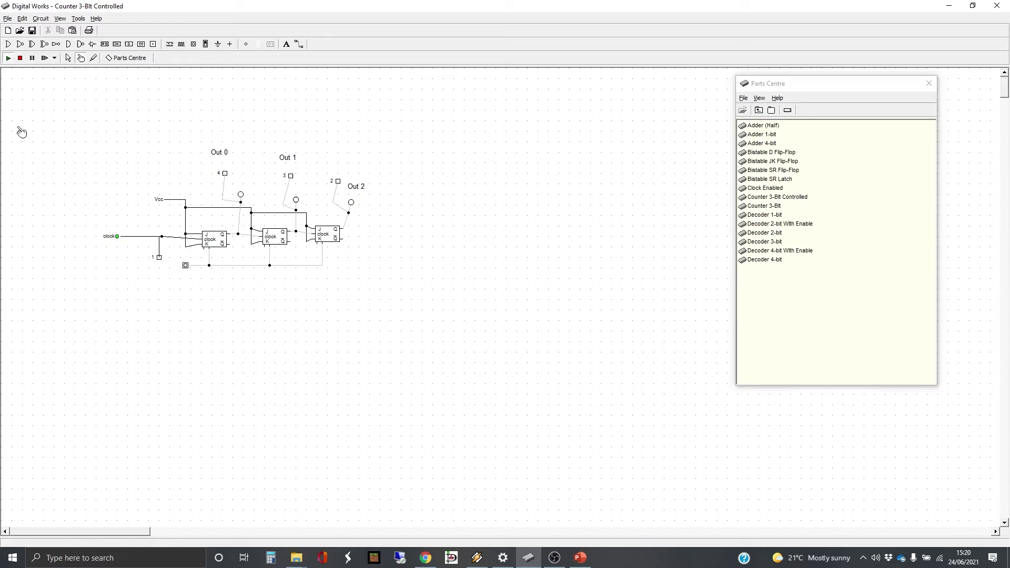
# Stop the simulation, delete the clock's wire and move the clock further left
pyautogui.click(20, 59)
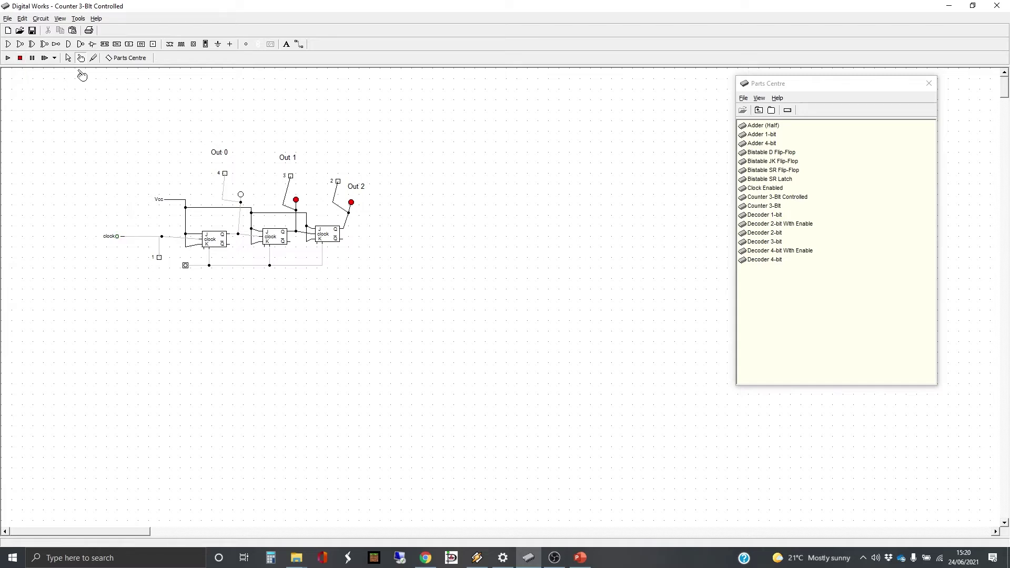
pyautogui.click(68, 58)
pyautogui.moveTo(85, 221); pyautogui.dragTo(132, 257)
pyautogui.click(142, 240)
pyautogui.press('Delete')
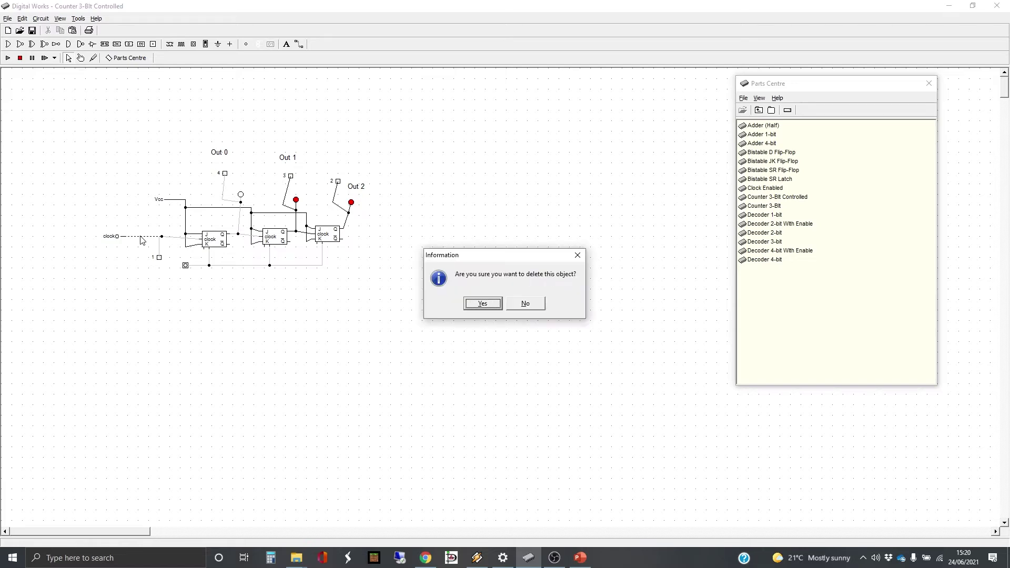
pyautogui.click(494, 304)
pyautogui.moveTo(98, 224); pyautogui.dragTo(147, 274)
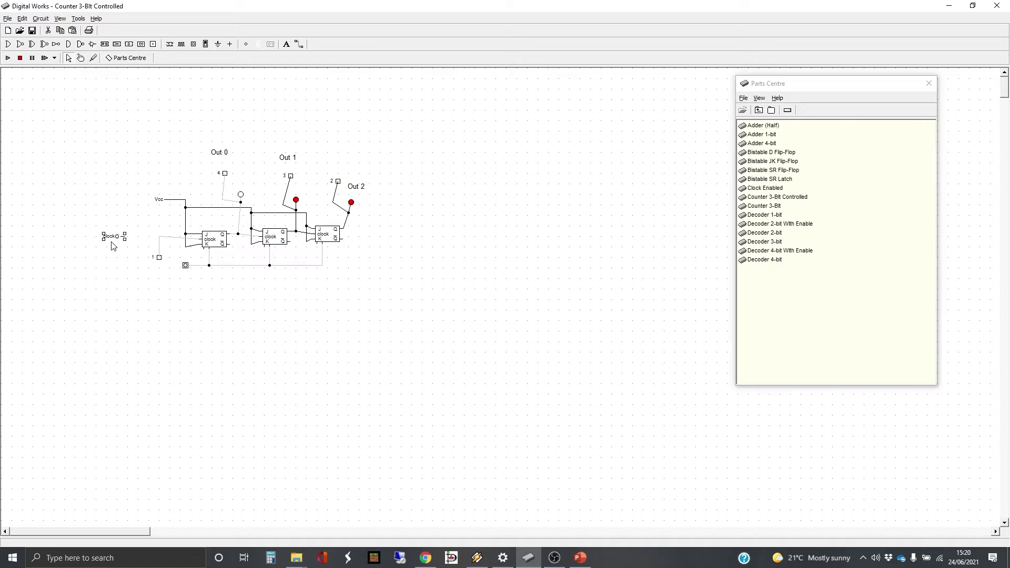
pyautogui.moveTo(112, 240); pyautogui.dragTo(79, 235)
pyautogui.click(79, 235)
pyautogui.click(83, 161)
# Place an OR gate after the clock and an inverter to its lower left
pyautogui.click(111, 235)
pyautogui.moveTo(111, 235); pyautogui.dragTo(117, 239)
pyautogui.click(56, 45)
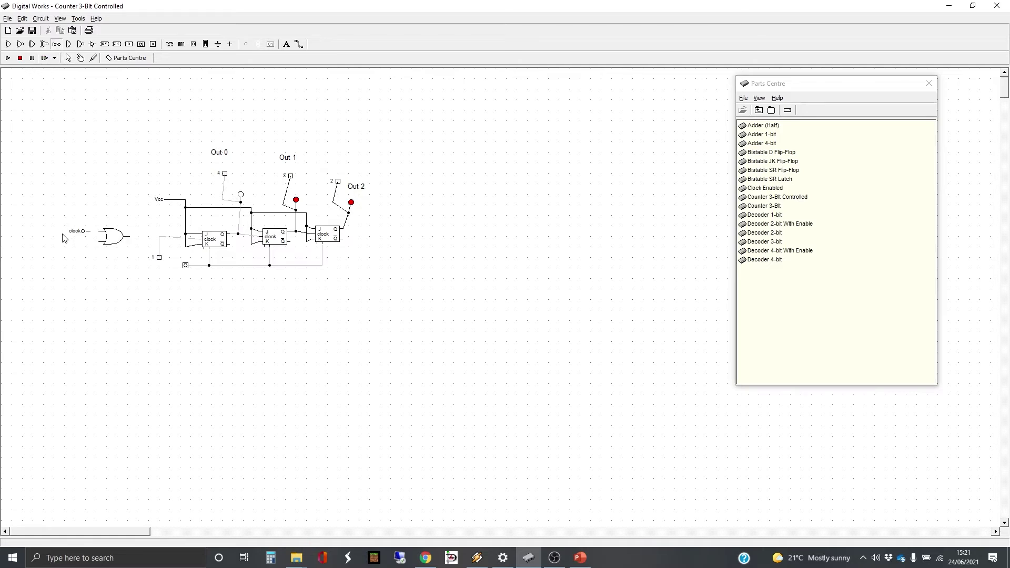
pyautogui.click(74, 247)
# Wire inverter and clock into the OR gate, OR output to the clock line, and add an input pin
pyautogui.click(299, 44)
pyautogui.click(99, 242)
pyautogui.click(102, 227)
pyautogui.click(102, 227)
pyautogui.click(128, 234)
pyautogui.click(158, 237)
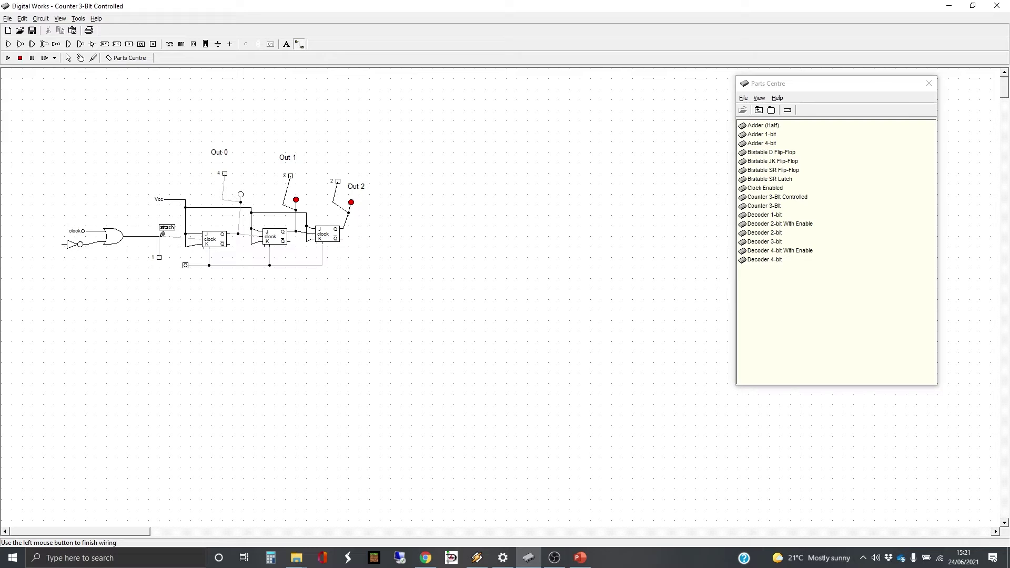
pyautogui.click(194, 44)
pyautogui.click(49, 244)
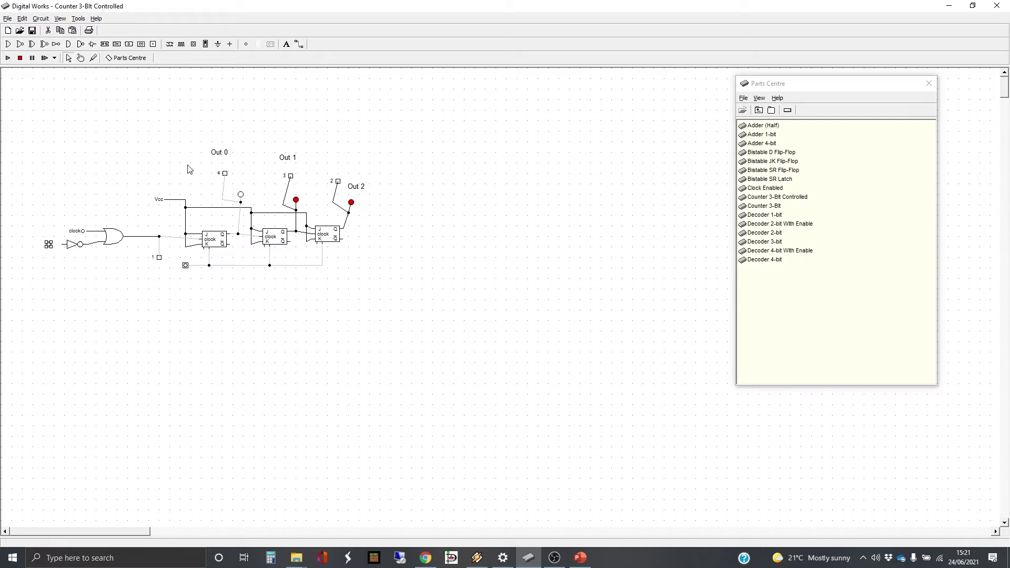
pyautogui.click(299, 43)
# Wire the new pin into the inverter, run the simulation and toggle the reset input on and off
pyautogui.click(50, 244)
pyautogui.click(64, 243)
pyautogui.click(8, 58)
pyautogui.click(81, 58)
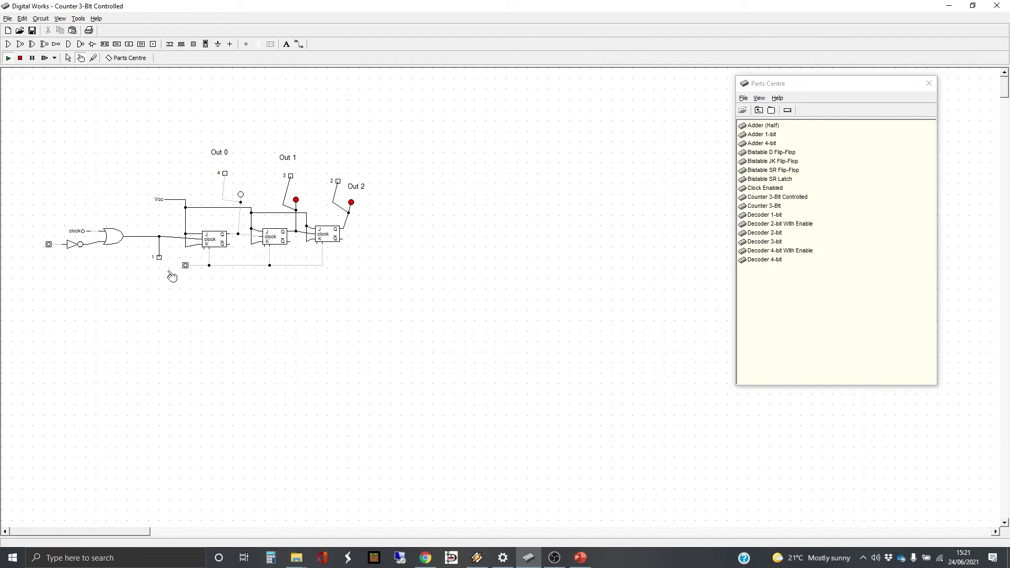
pyautogui.click(185, 266)
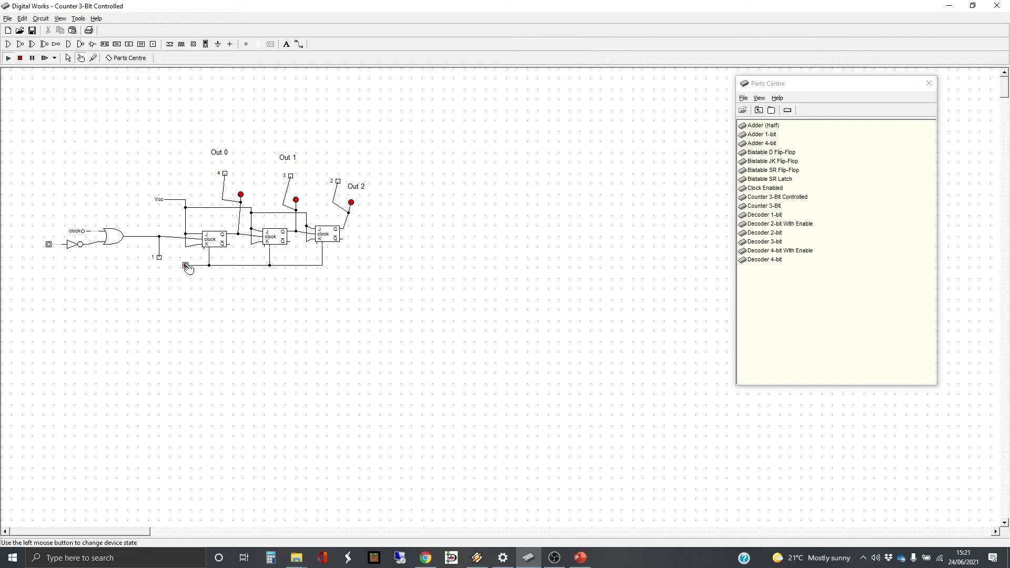
pyautogui.click(186, 266)
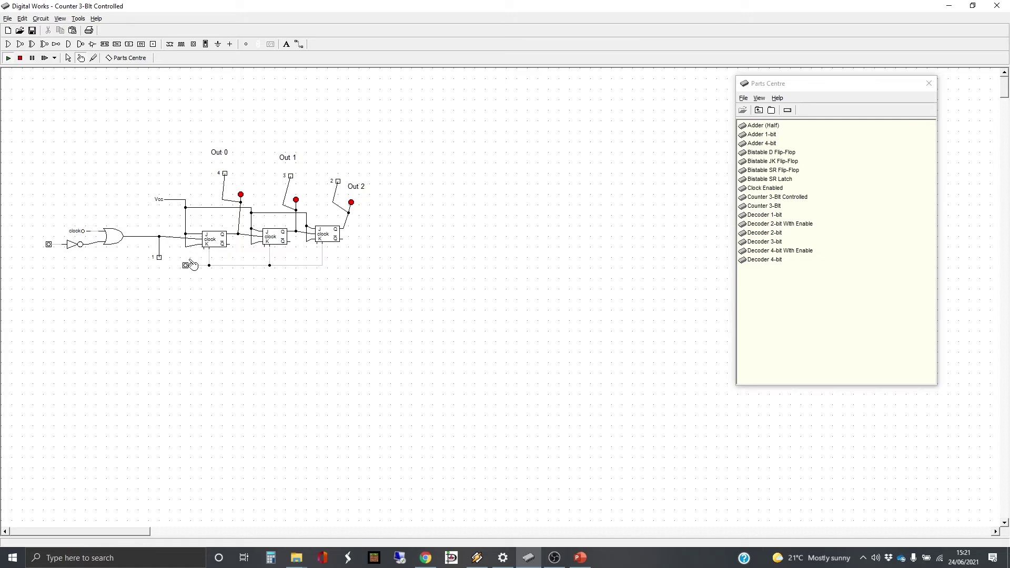
pyautogui.click(186, 266)
pyautogui.click(69, 58)
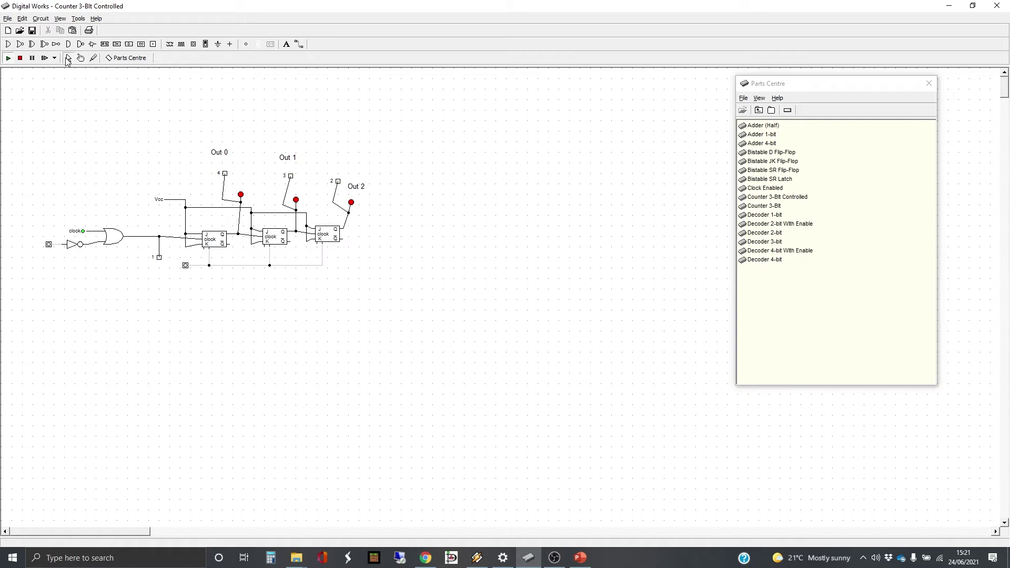
# Delete the reset wires of all three flip-flops
pyautogui.click(210, 260)
pyautogui.press('Delete')
pyautogui.click(474, 303)
pyautogui.press('Delete')
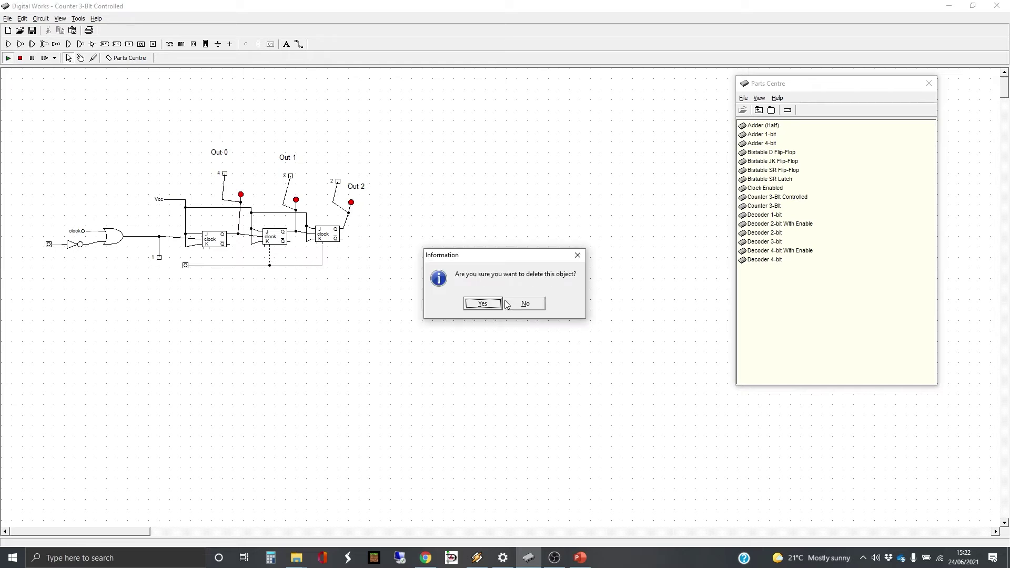
pyautogui.click(492, 303)
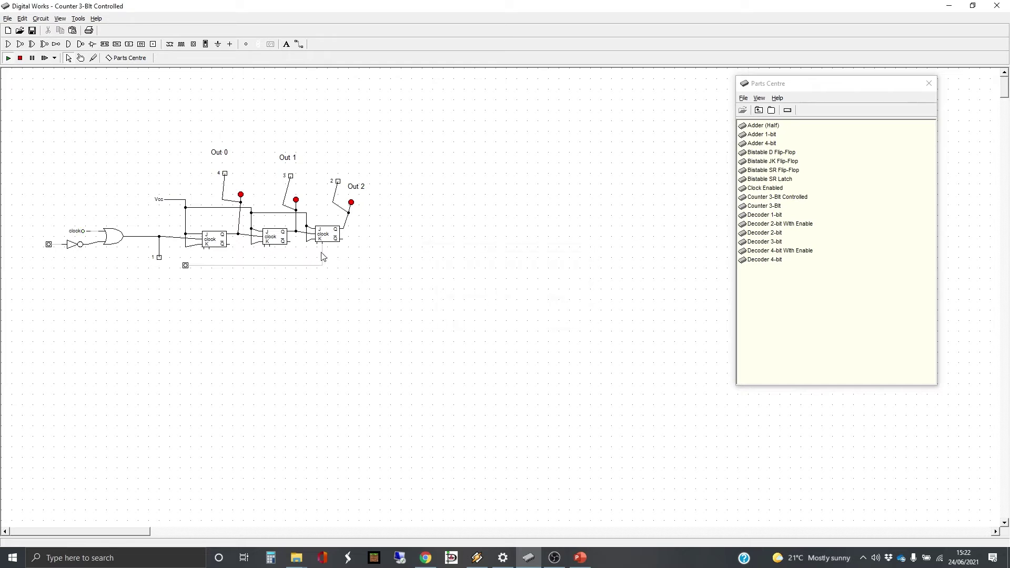
pyautogui.press('Delete')
pyautogui.click(483, 303)
# Redraw the bottom reset line from the input pin and connect the third, second and first flip-flops
pyautogui.click(299, 45)
pyautogui.moveTo(185, 265); pyautogui.dragTo(319, 261)
pyautogui.moveTo(319, 261); pyautogui.dragTo(319, 263)
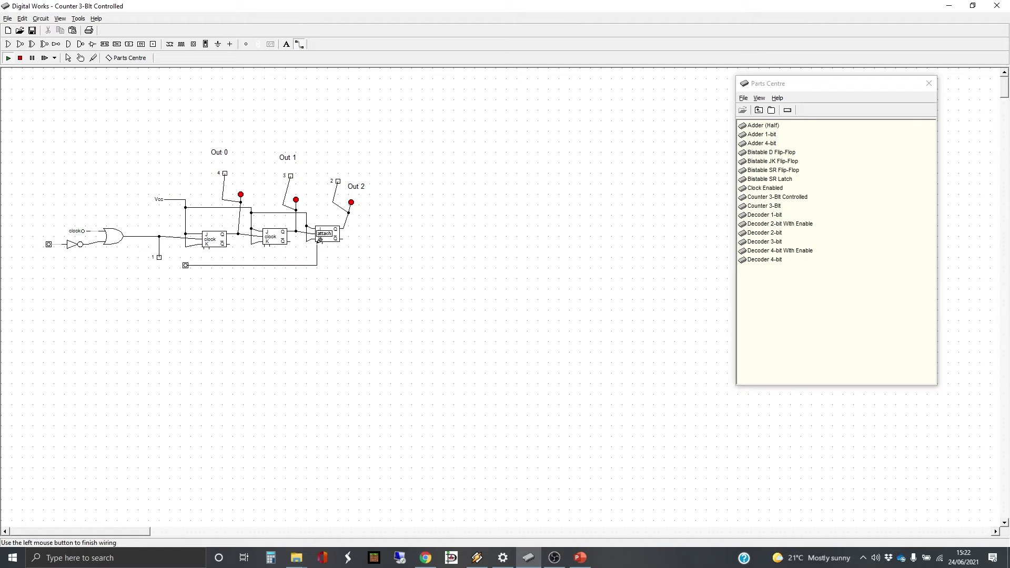
pyautogui.click(320, 240)
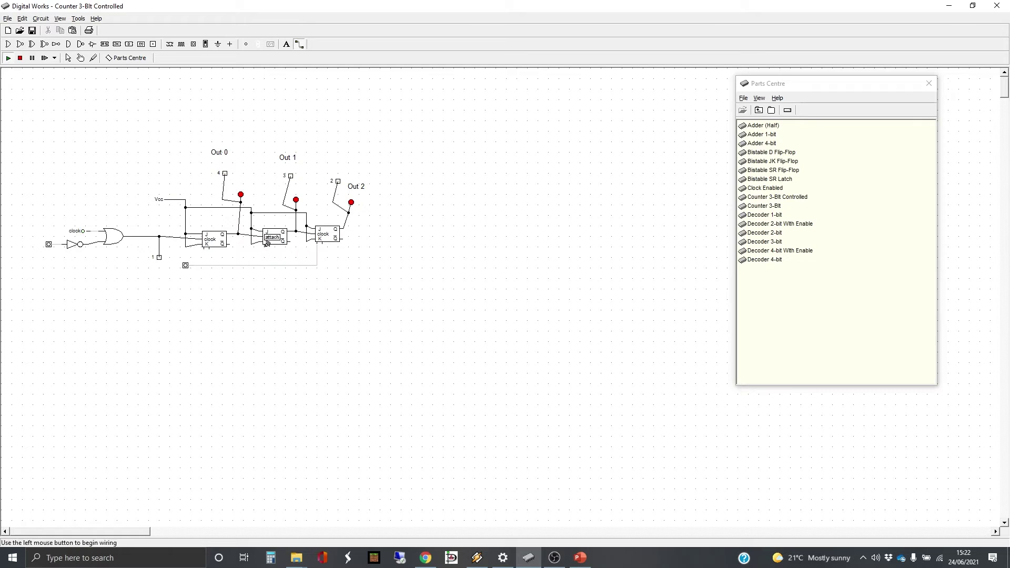
pyautogui.click(265, 264)
pyautogui.click(205, 264)
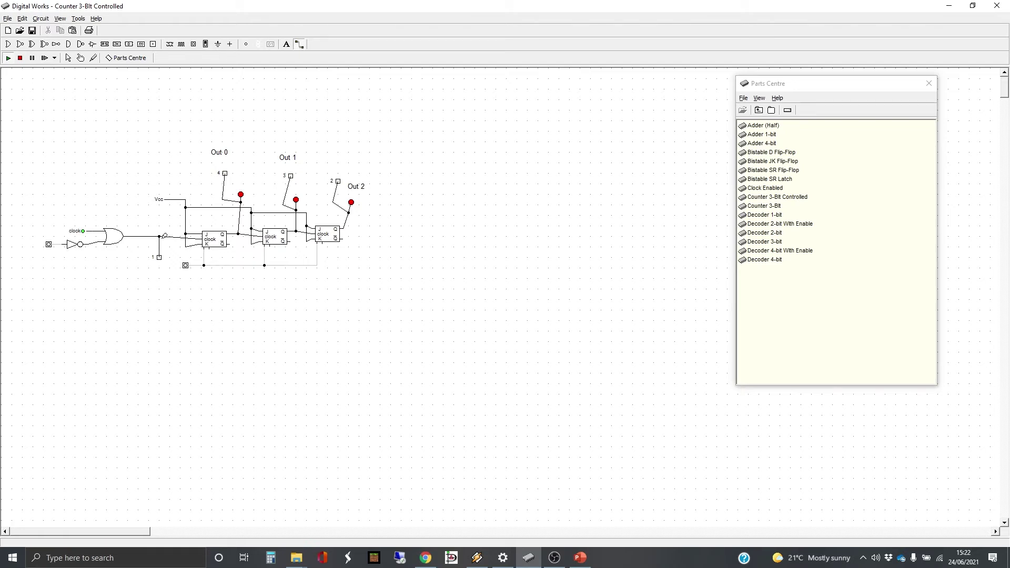
# Toggle the input switch and pulse reset repeatedly, clearing all three output LEDs
pyautogui.click(81, 58)
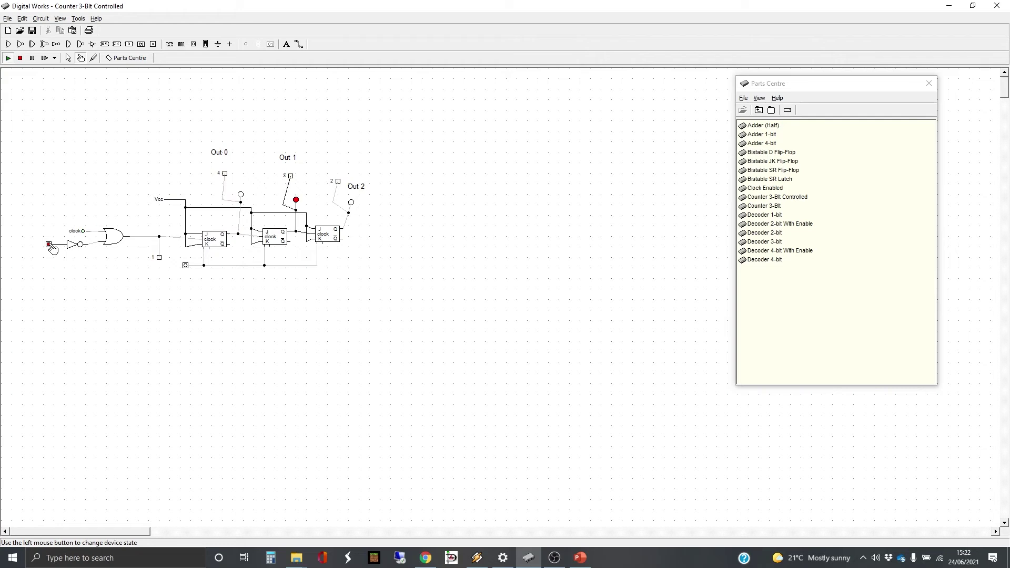
pyautogui.click(49, 244)
pyautogui.click(186, 267)
pyautogui.click(186, 266)
pyautogui.click(49, 245)
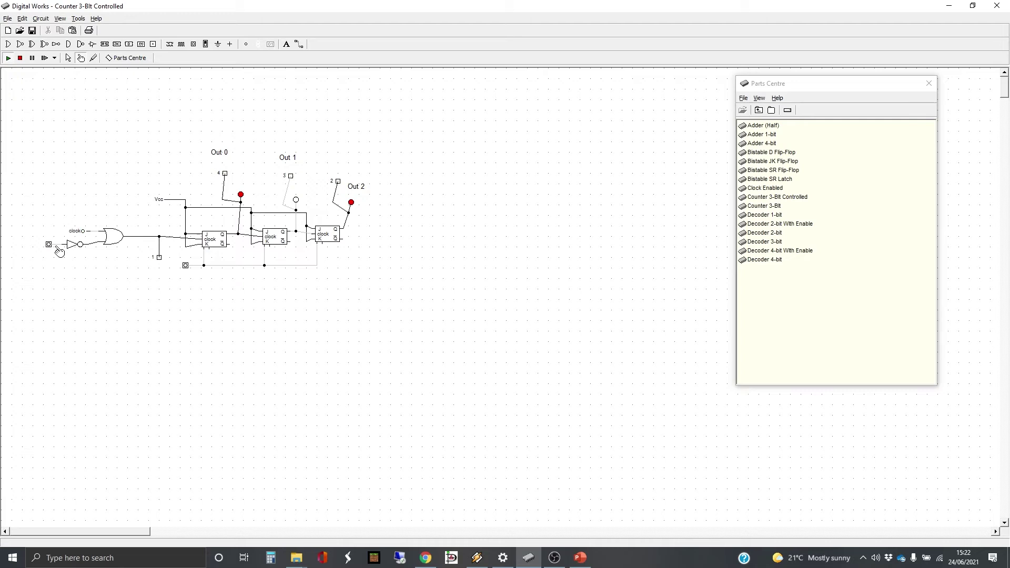
pyautogui.click(186, 267)
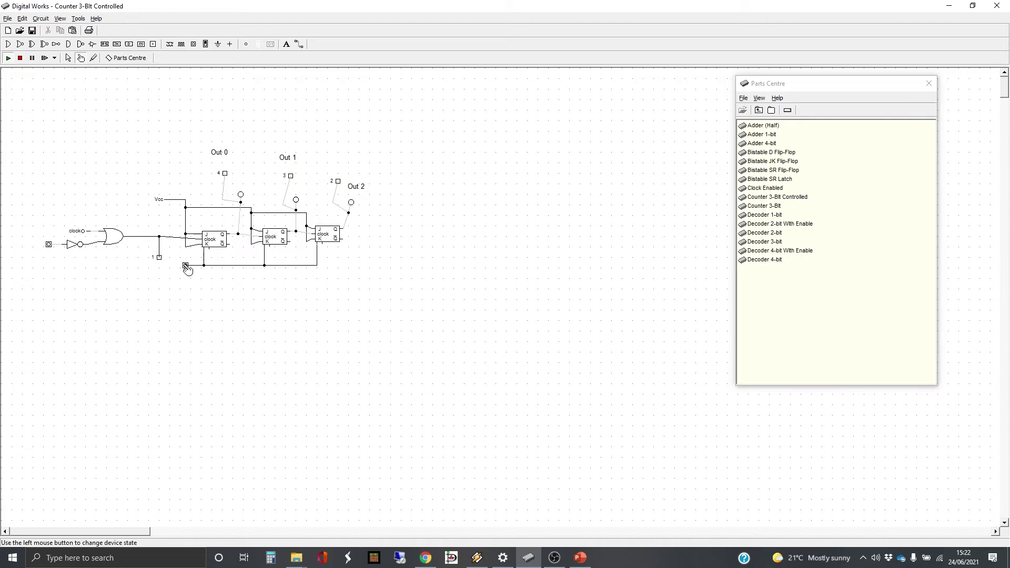
pyautogui.click(186, 266)
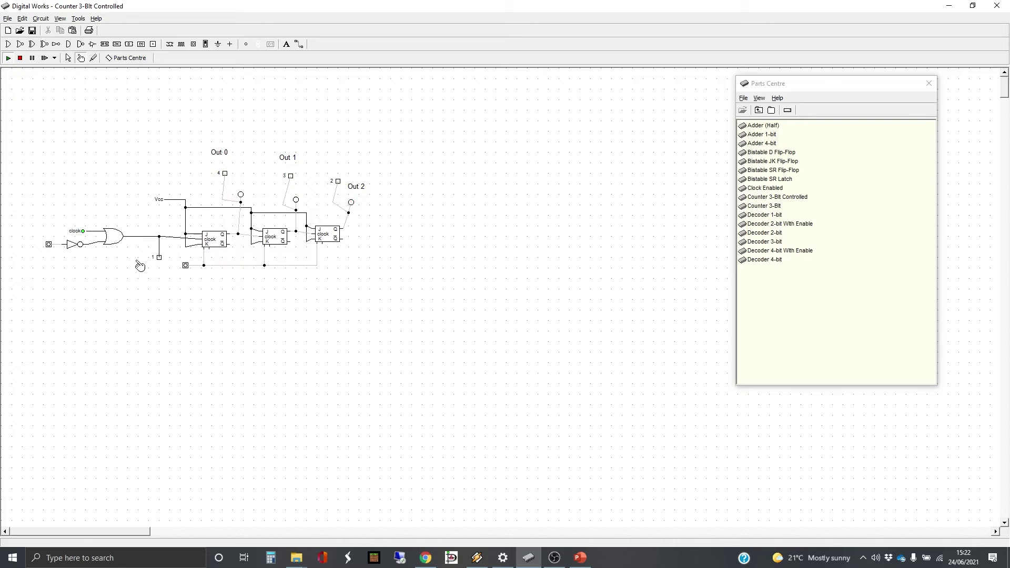
pyautogui.click(186, 266)
pyautogui.click(186, 266)
# Stop the simulation, replace the clock with an input terminal and wire it to the OR gate
pyautogui.click(20, 59)
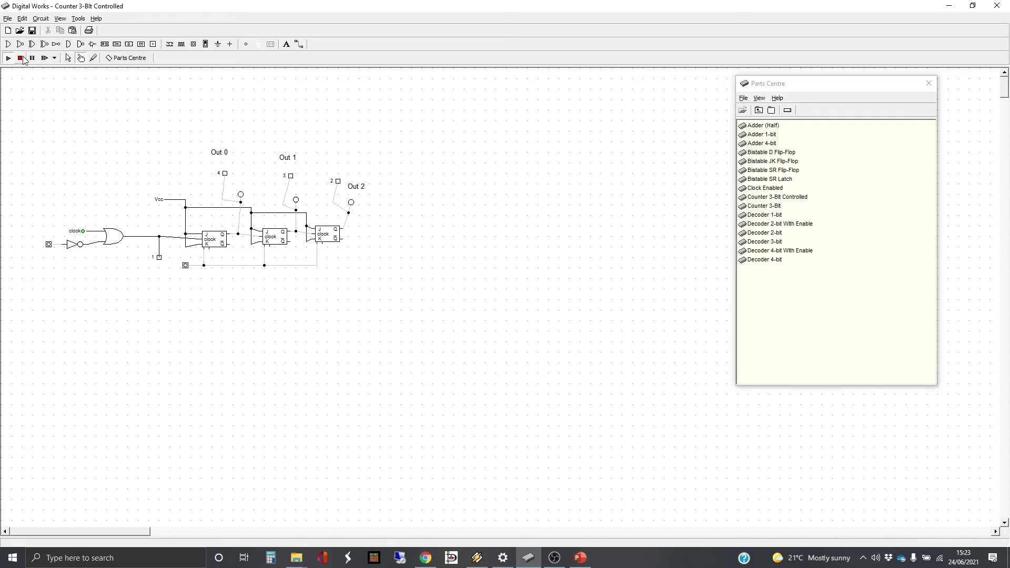
pyautogui.click(69, 58)
pyautogui.click(77, 235)
pyautogui.press('Delete')
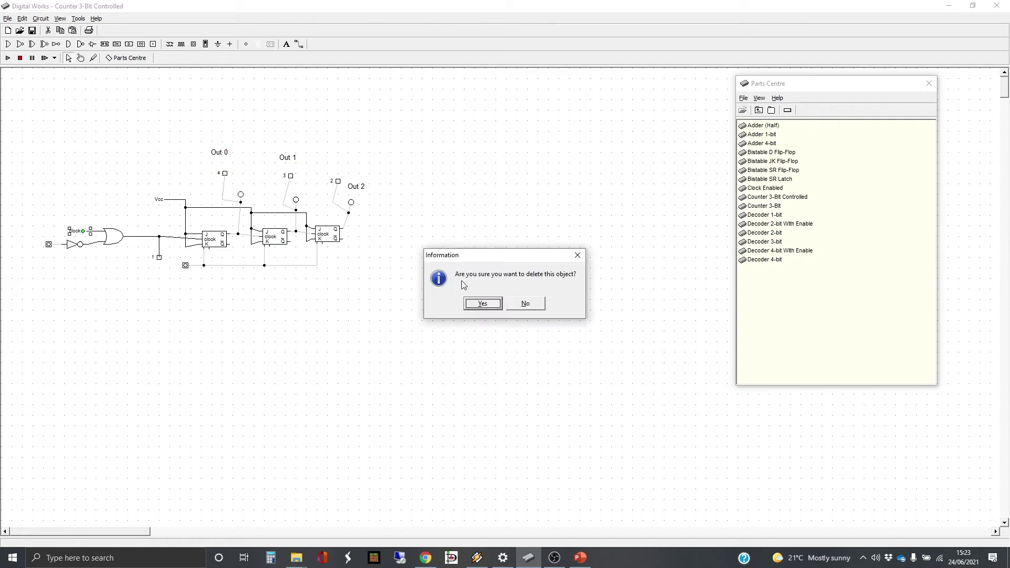
pyautogui.click(479, 302)
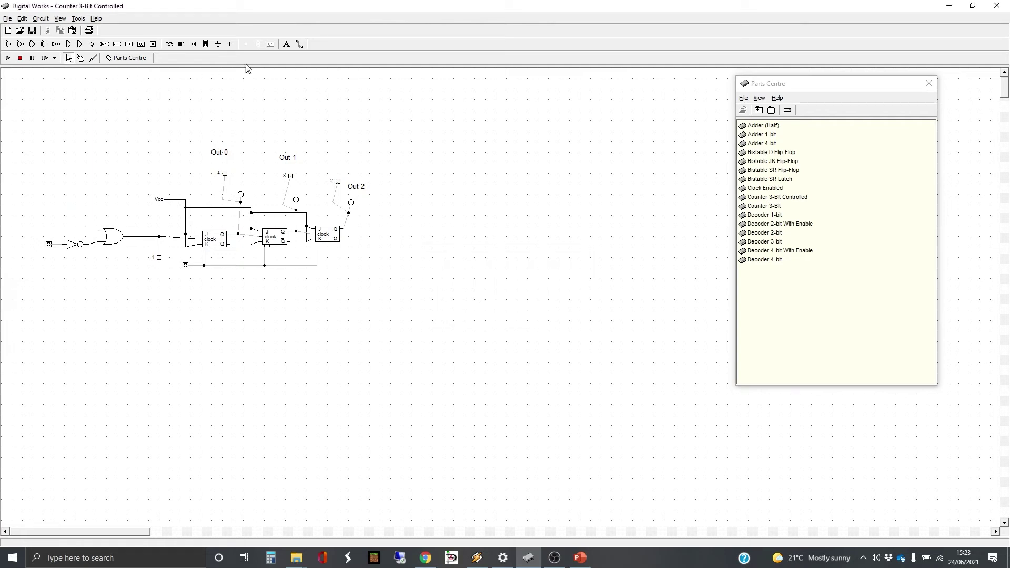
pyautogui.click(153, 44)
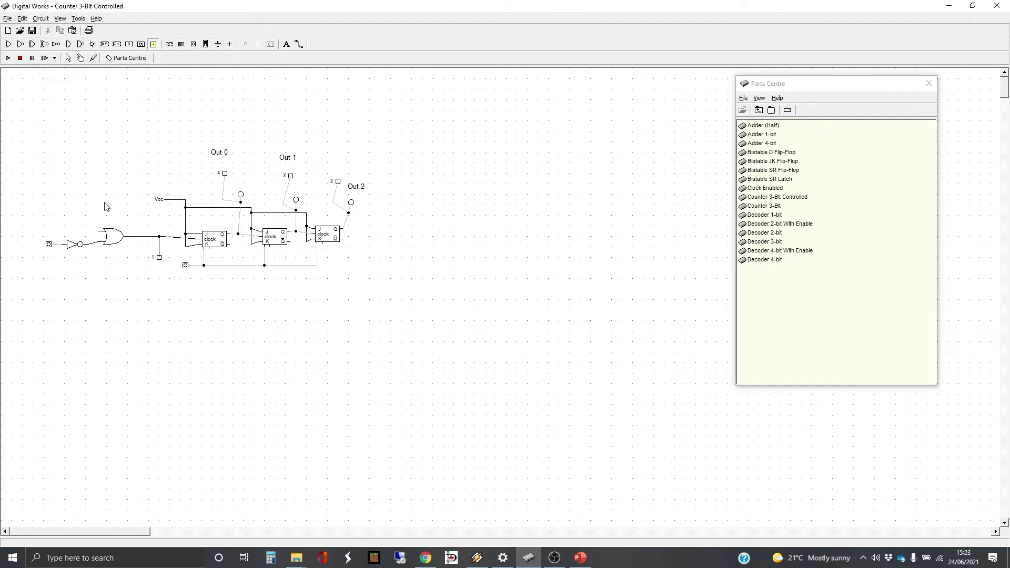
pyautogui.click(82, 218)
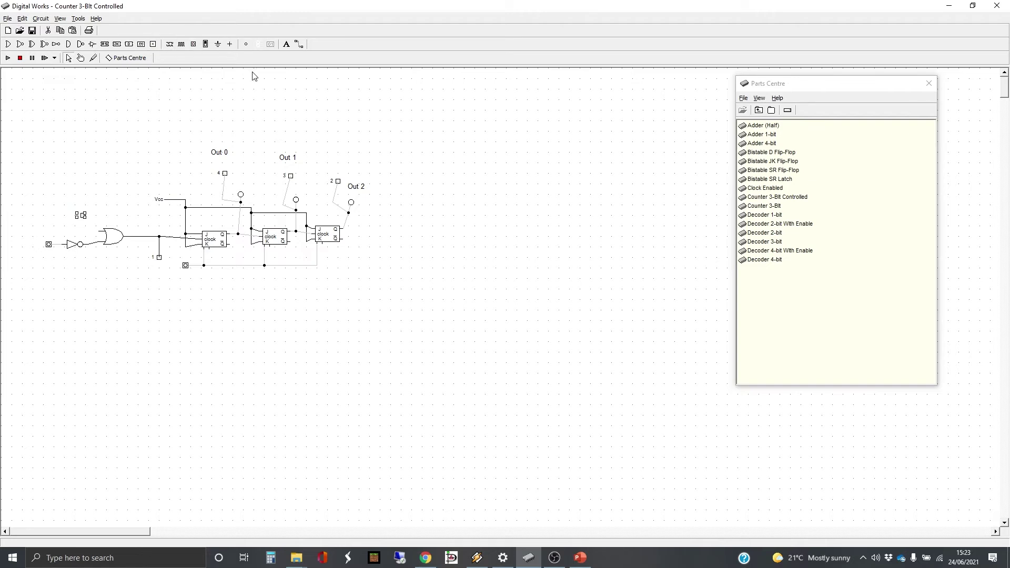
pyautogui.click(299, 45)
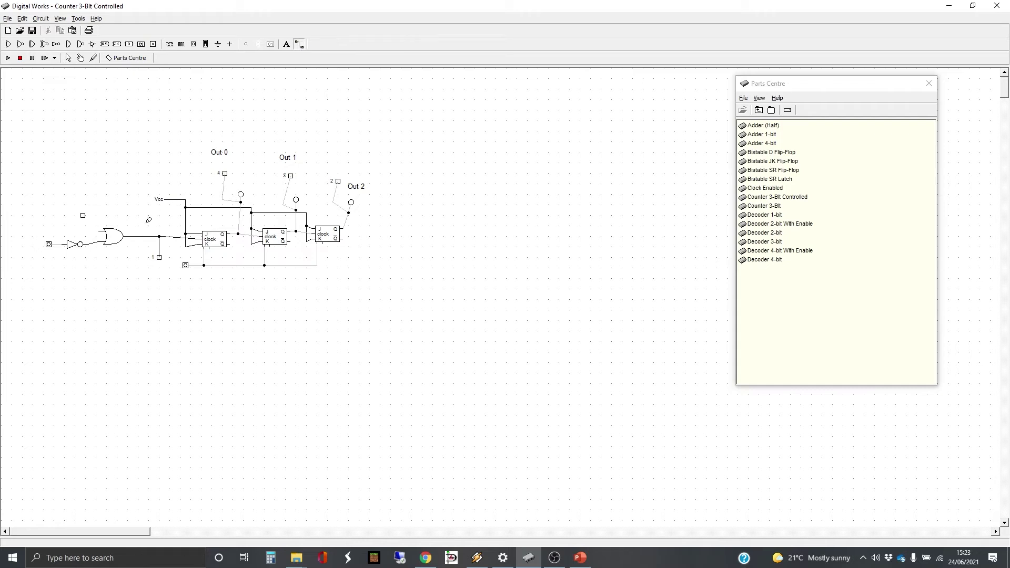
pyautogui.click(82, 216)
pyautogui.click(100, 227)
# Delete the left input switch and the bottom reset switch
pyautogui.click(68, 58)
pyautogui.moveTo(33, 227); pyautogui.dragTo(65, 289)
pyautogui.press('Delete')
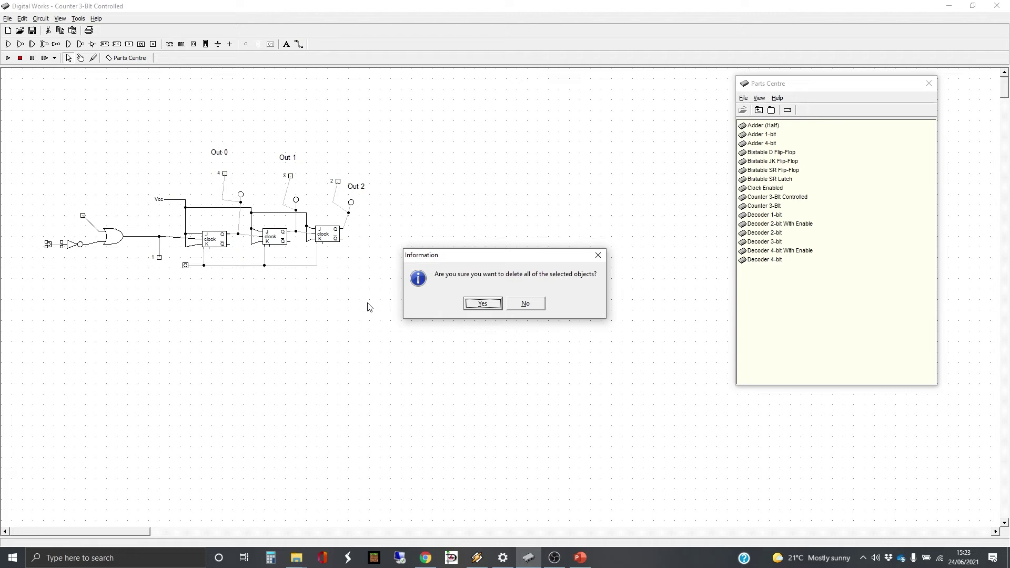
pyautogui.click(478, 306)
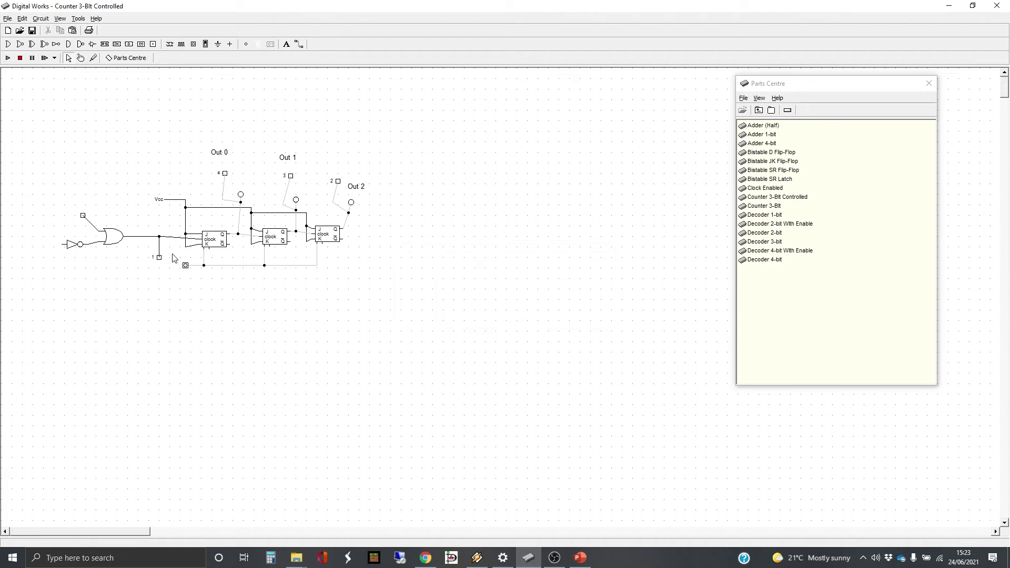
pyautogui.moveTo(173, 255); pyautogui.dragTo(204, 288)
pyautogui.press('Delete')
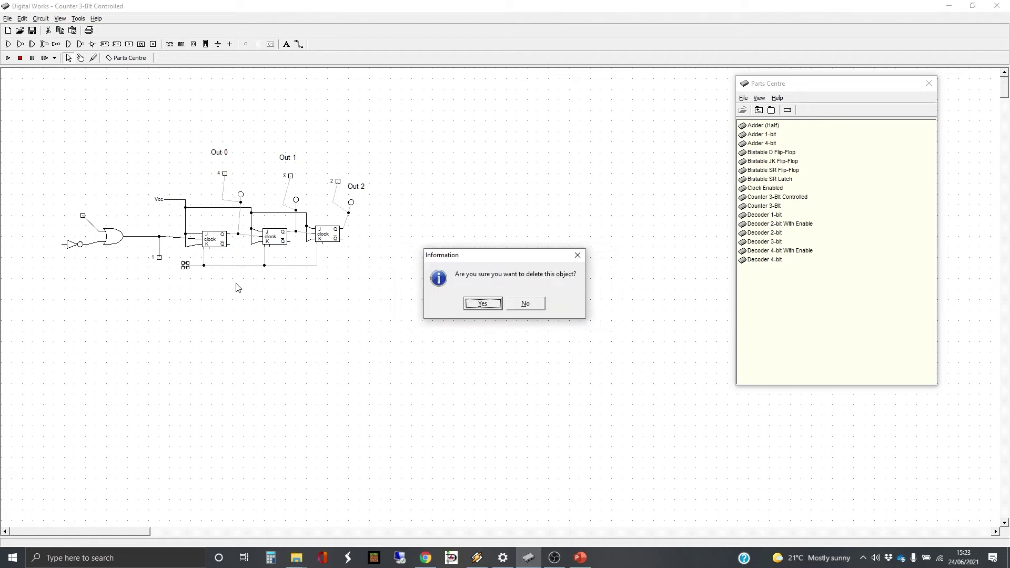
pyautogui.click(486, 306)
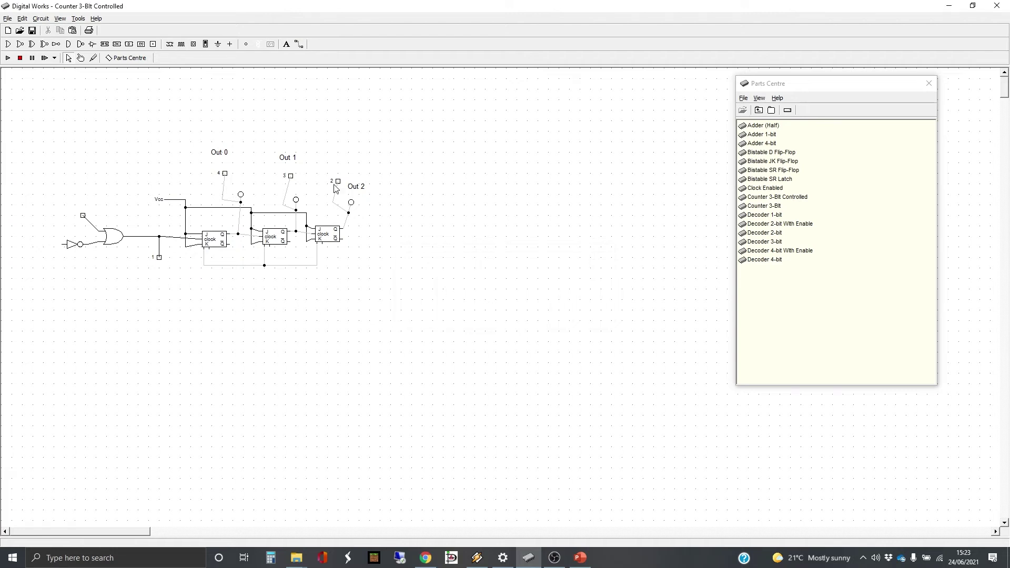
# Place input terminals at the reset line and left of the inverter, wiring the latter in
pyautogui.click(153, 44)
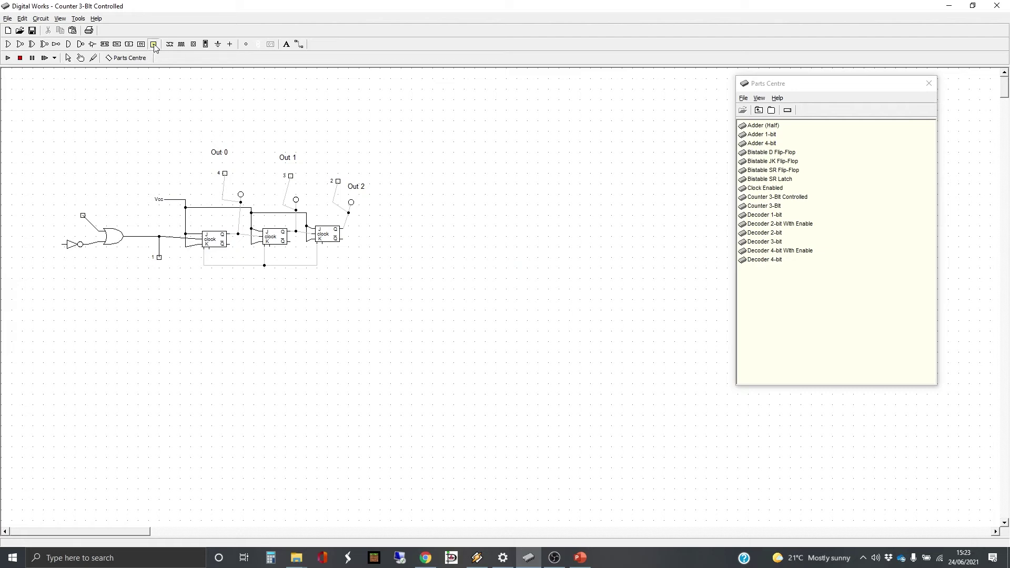
pyautogui.click(180, 266)
pyautogui.click(48, 245)
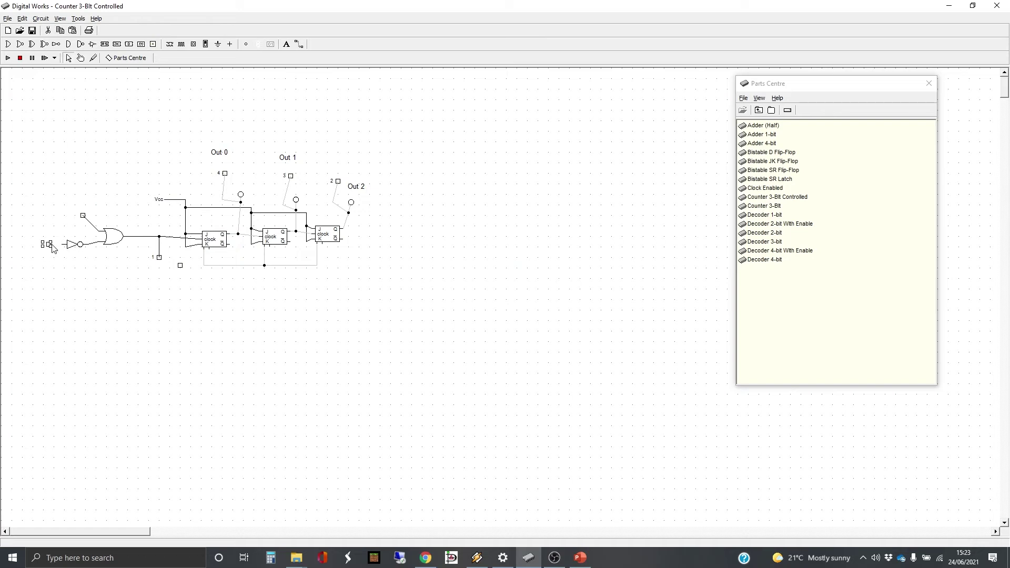
pyautogui.click(299, 44)
pyautogui.moveTo(51, 244); pyautogui.dragTo(66, 245)
pyautogui.moveTo(188, 246); pyautogui.dragTo(185, 246)
# Delete the misplaced wire and connect the bottom input to the reset junction
pyautogui.click(68, 58)
pyautogui.press('Delete')
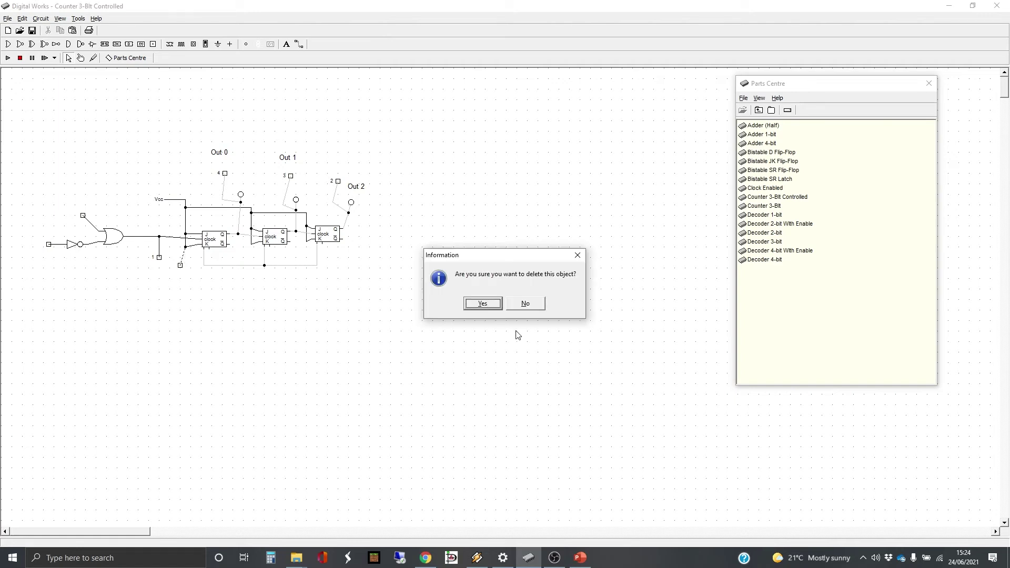
pyautogui.click(482, 304)
pyautogui.click(300, 44)
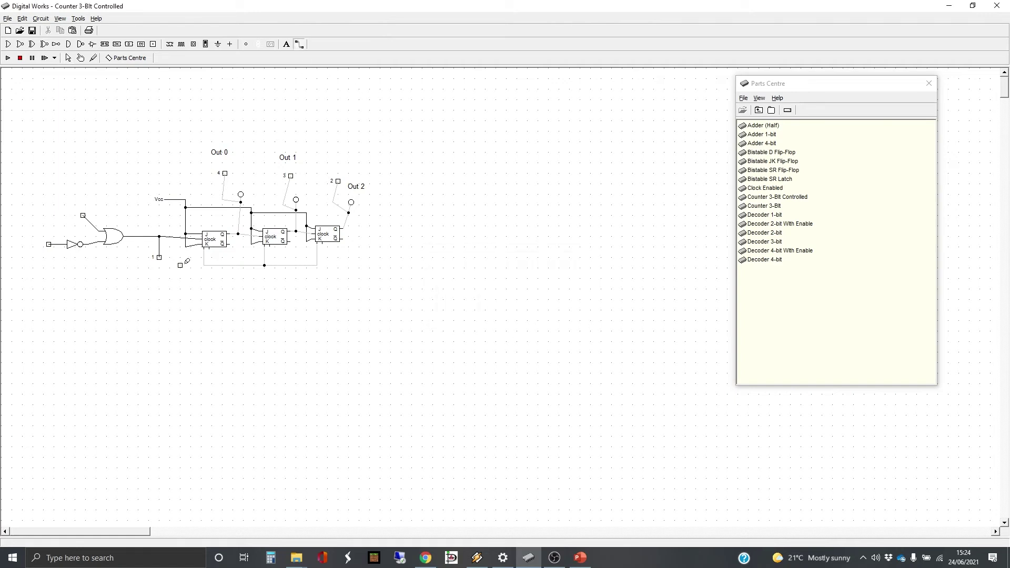
pyautogui.moveTo(180, 264); pyautogui.dragTo(215, 261)
# View the Counter 3-Bit symbol in the Template Editor, then close it
pyautogui.click(78, 19)
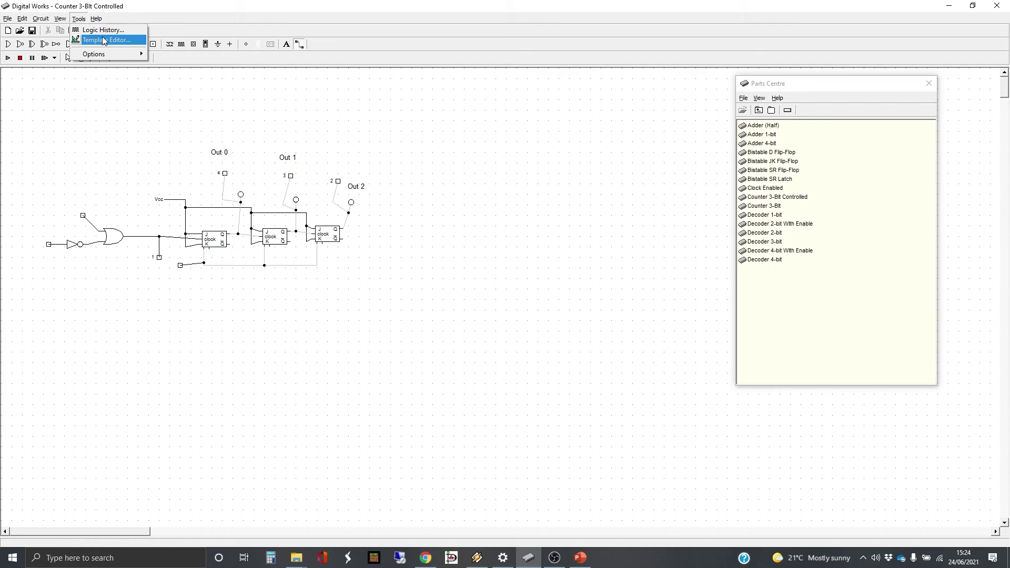
pyautogui.click(102, 39)
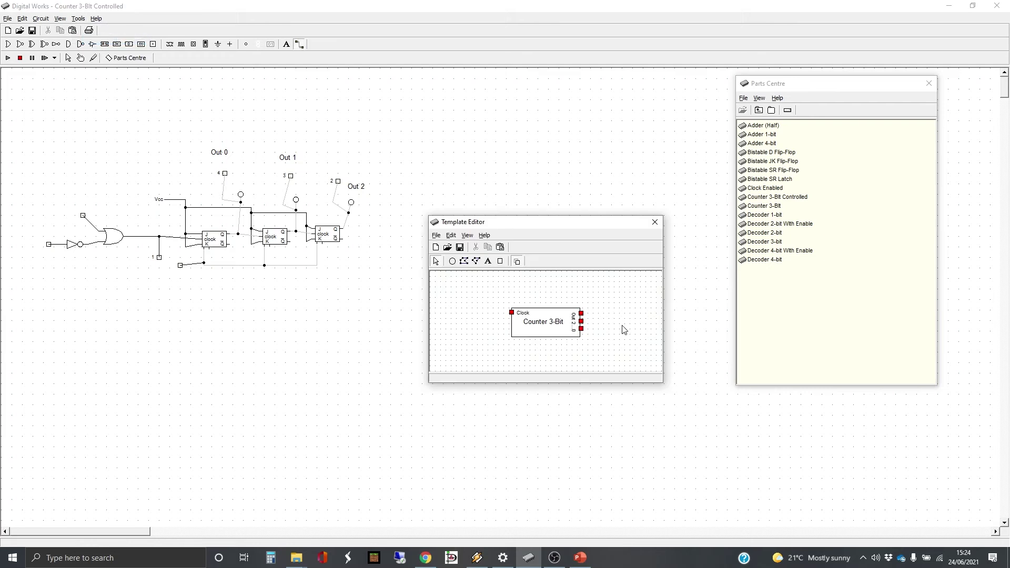
pyautogui.click(556, 325)
pyautogui.click(655, 223)
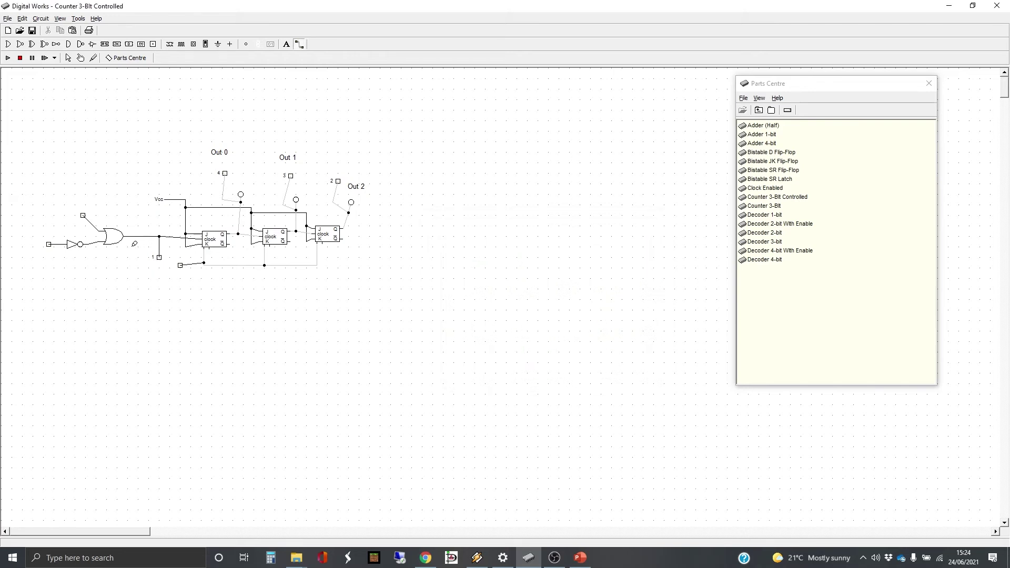
# Delete the input terminal labelled 1 together with its wire
pyautogui.click(70, 58)
pyautogui.moveTo(144, 244); pyautogui.dragTo(168, 270)
pyautogui.press('Delete')
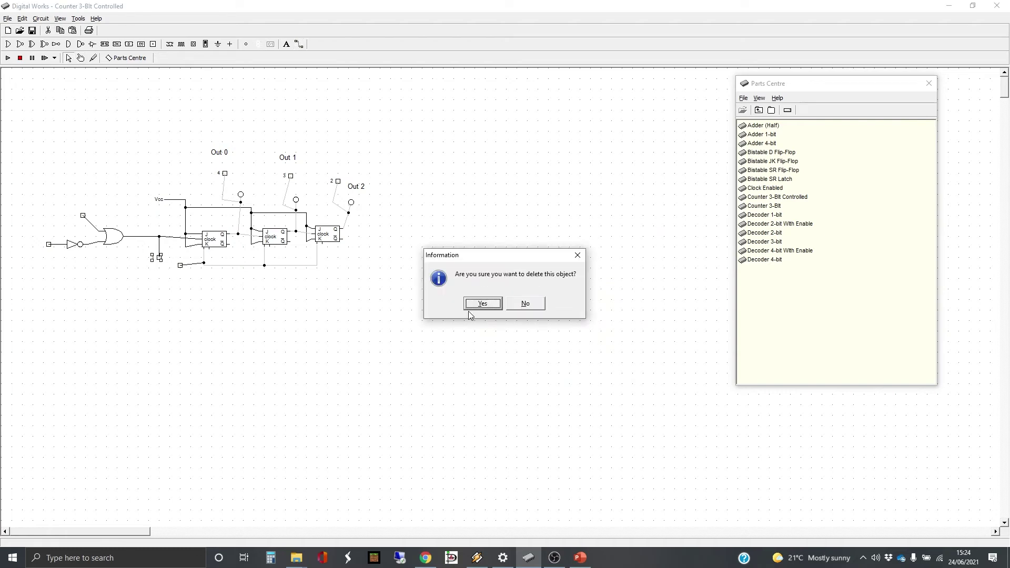
pyautogui.click(498, 306)
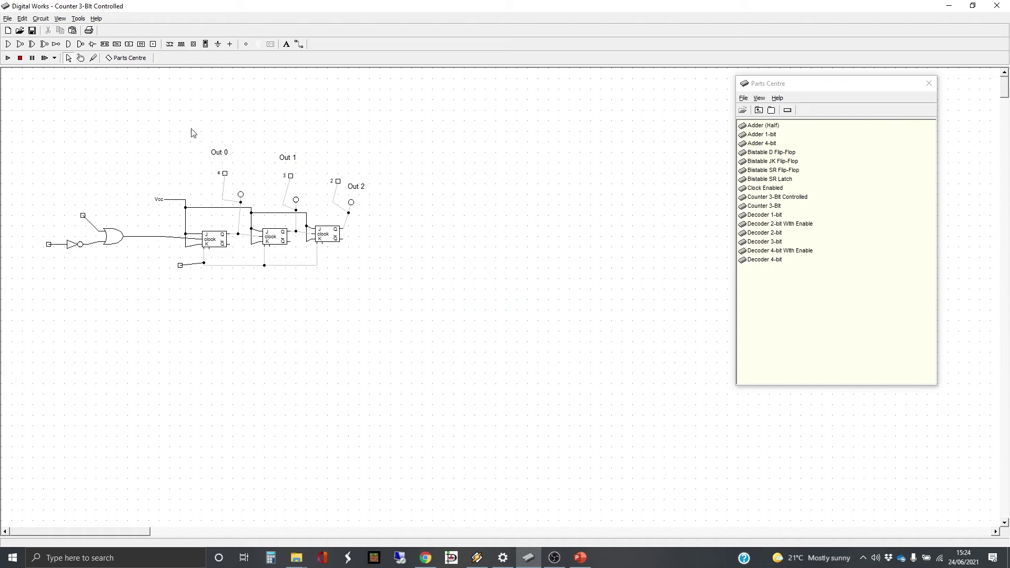
# Reopen the Template Editor and add a 'Controlled' text label under the counter's title
pyautogui.click(78, 18)
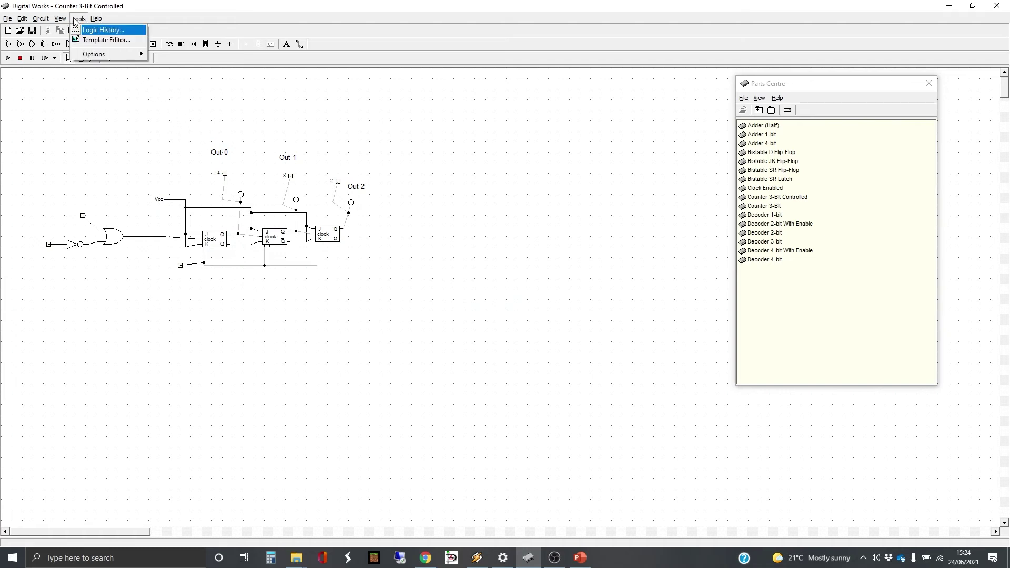
pyautogui.click(108, 39)
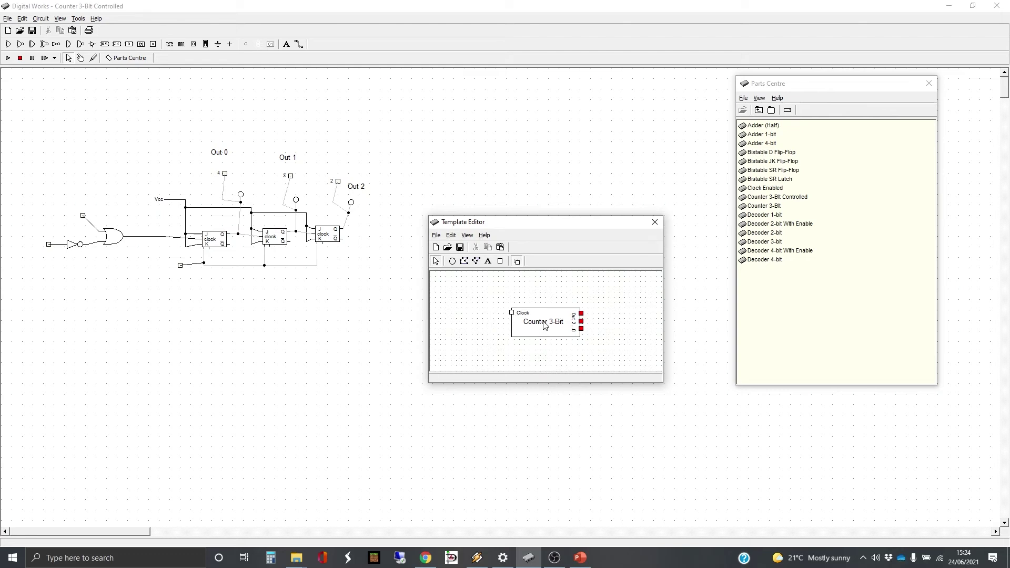
pyautogui.click(488, 261)
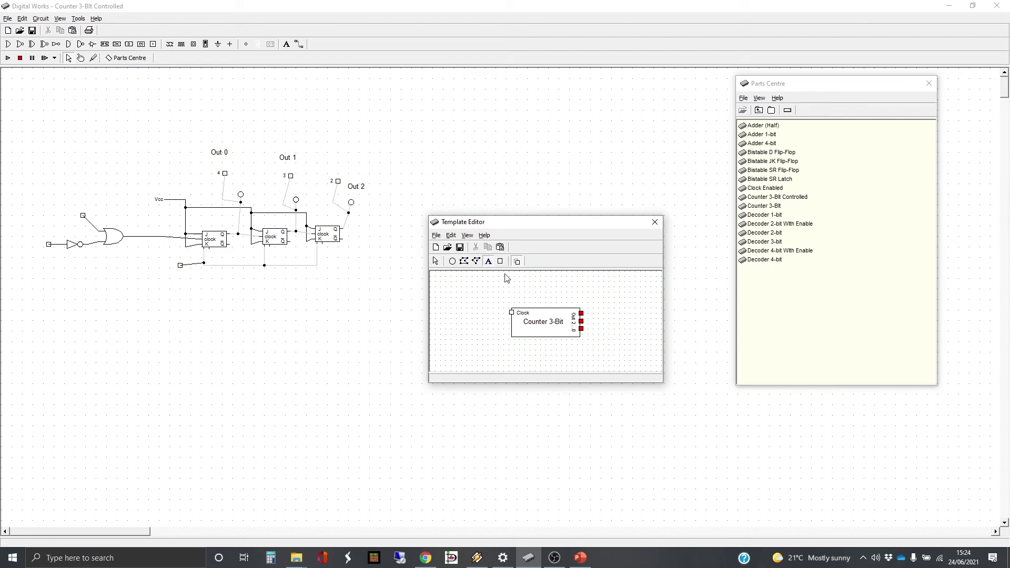
pyautogui.click(549, 332)
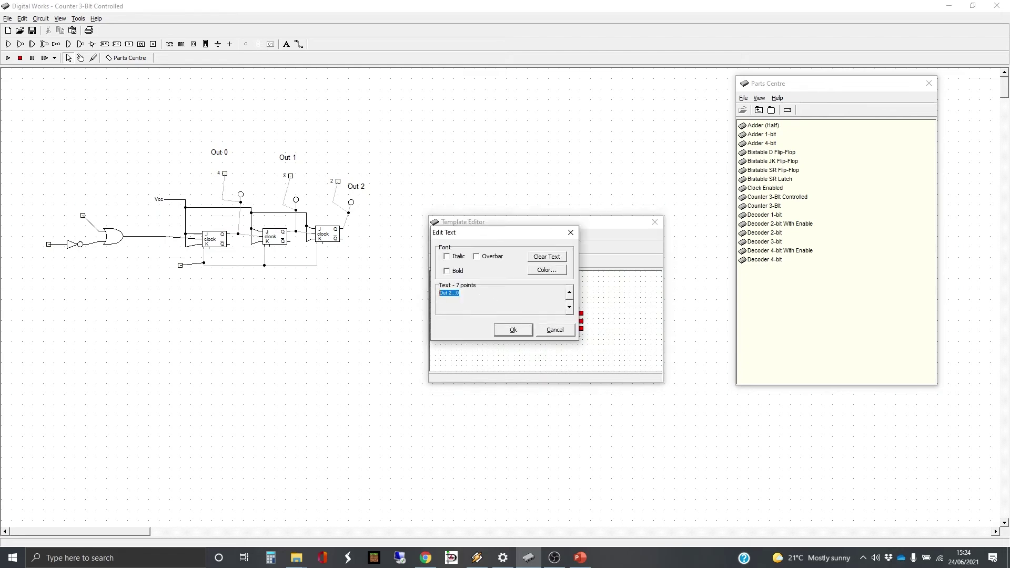
pyautogui.write('Controlled')
pyautogui.click(513, 330)
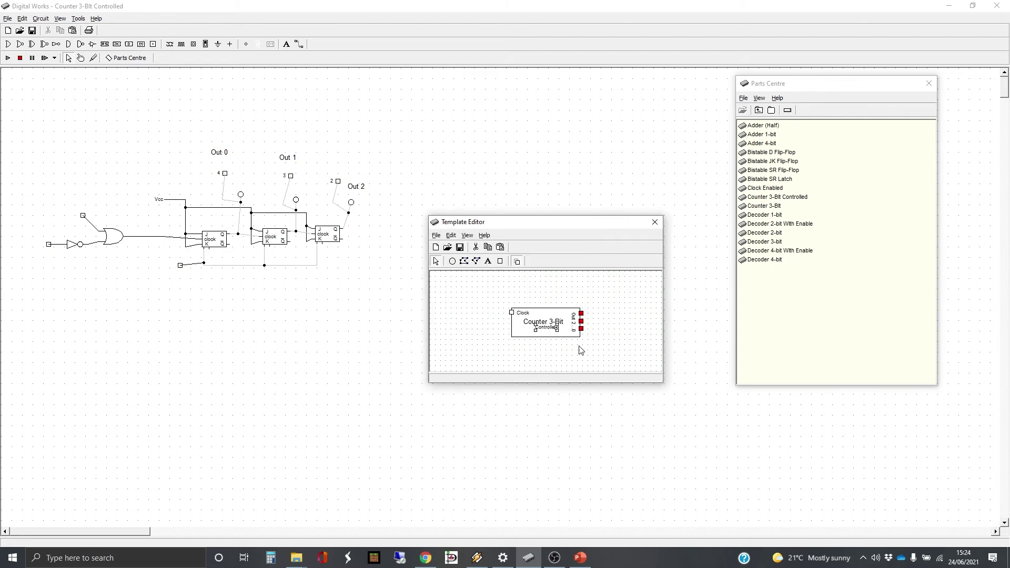
pyautogui.click(612, 338)
# Add new input pins on the counter symbol's left edge below Clock
pyautogui.click(501, 262)
pyautogui.click(514, 324)
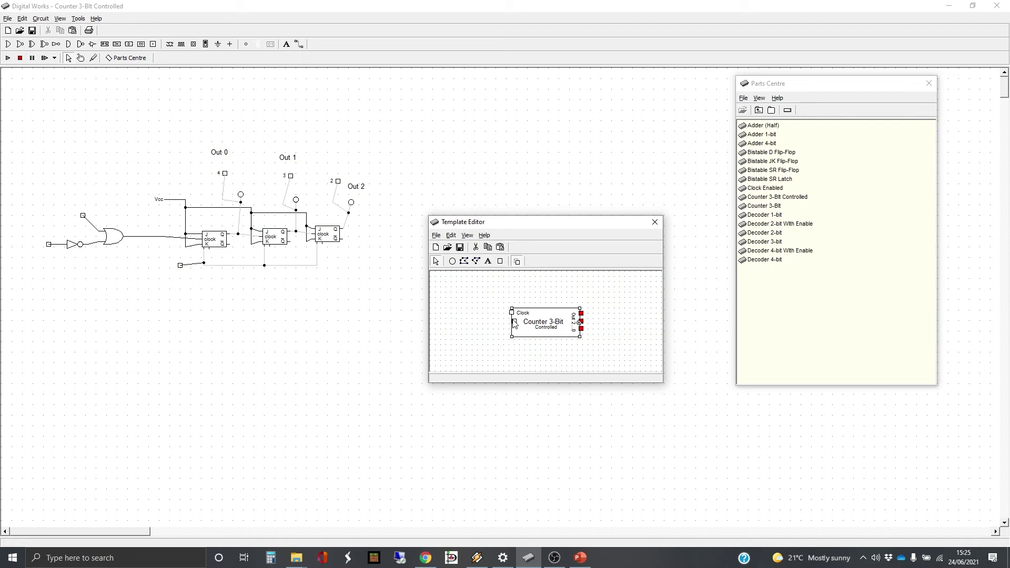
pyautogui.click(501, 262)
pyautogui.click(511, 329)
pyautogui.click(514, 322)
pyautogui.click(514, 322)
pyautogui.click(567, 291)
# Shift the counter symbol's labels slightly to the right
pyautogui.moveTo(581, 365); pyautogui.dragTo(512, 310)
pyautogui.moveTo(572, 361); pyautogui.dragTo(521, 313)
pyautogui.press('Right')
pyautogui.press('Right')
pyautogui.press('Right')
pyautogui.press('Right')
pyautogui.click(604, 346)
pyautogui.click(500, 261)
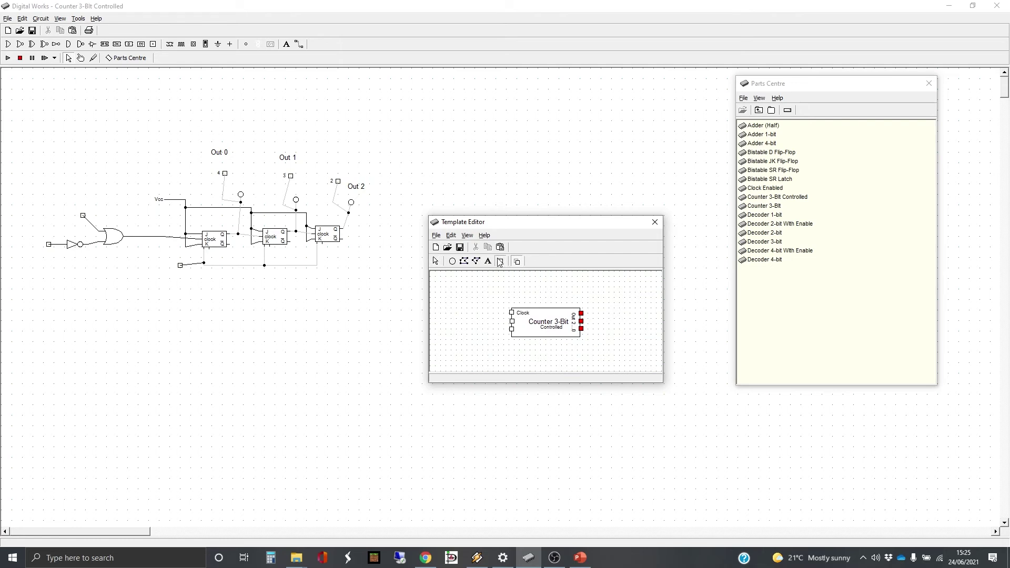
# Check the 'Controlled' caption and leave its text unchanged
pyautogui.click(488, 261)
pyautogui.click(520, 324)
pyautogui.doubleClick(449, 294)
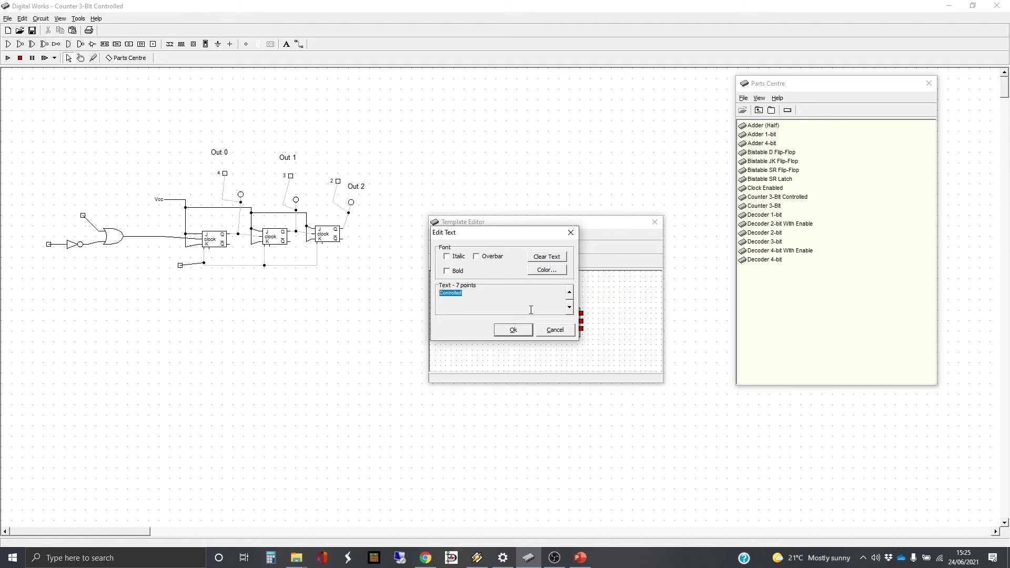
pyautogui.click(552, 328)
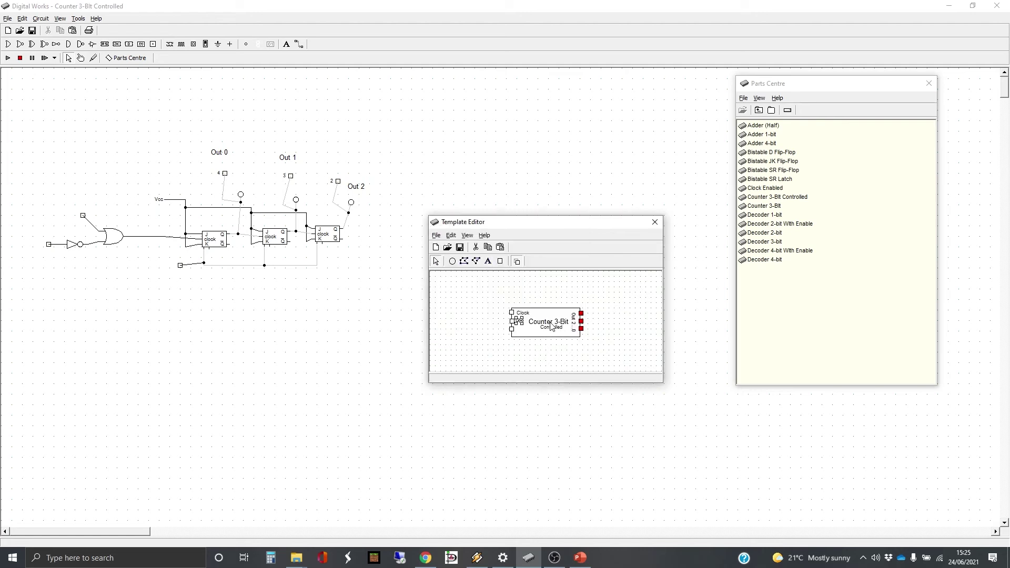
# Rename the third pin's label to 'Reset' and nudge it down and right into place
pyautogui.click(489, 261)
pyautogui.doubleClick(520, 324)
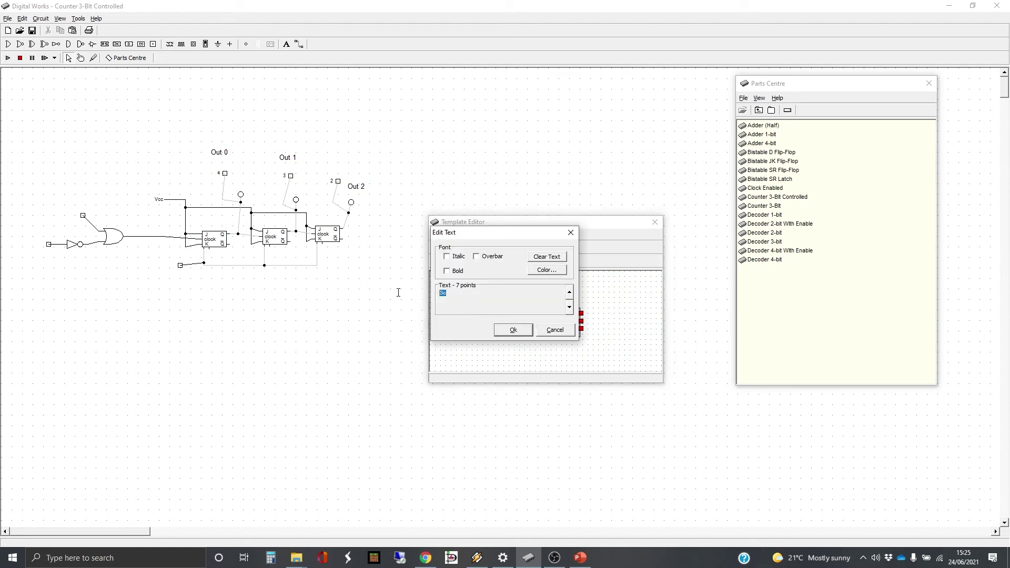
pyautogui.write('Reset')
pyautogui.click(514, 331)
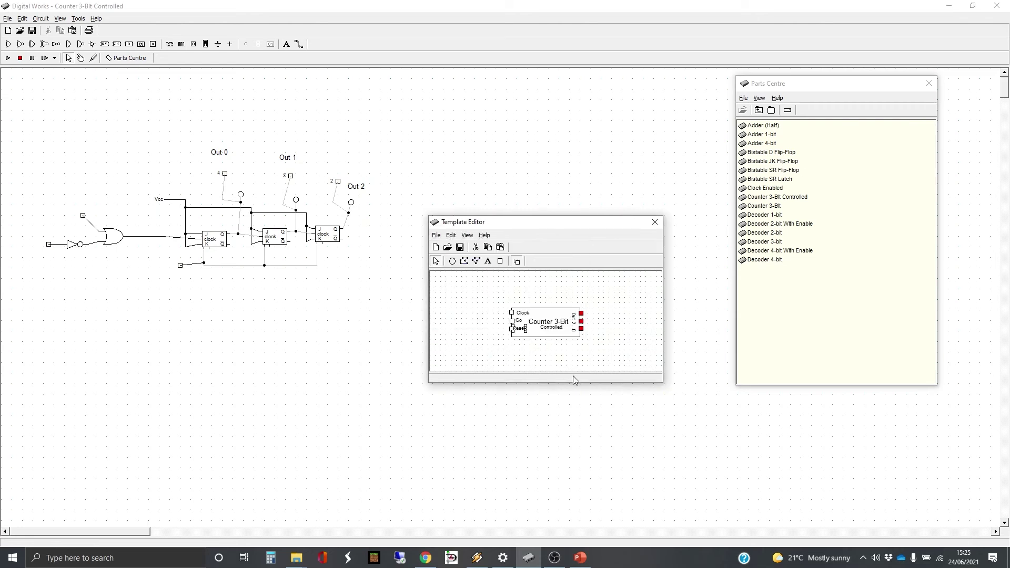
pyautogui.press('Down')
pyautogui.press('Down')
pyautogui.click(547, 365)
pyautogui.moveTo(489, 321); pyautogui.dragTo(522, 330)
pyautogui.press('Right')
pyautogui.press('Right')
pyautogui.moveTo(496, 323); pyautogui.dragTo(517, 347)
# Inspect the pin numbers of the Reset, Clock and Go pins
pyautogui.click(513, 332)
pyautogui.click(514, 332)
pyautogui.click(521, 349)
pyautogui.click(512, 313)
pyautogui.click(514, 323)
pyautogui.click(512, 322)
pyautogui.click(488, 326)
# Associate the top-left input's tag 1 with the symbol's Clock pin
pyautogui.click(655, 222)
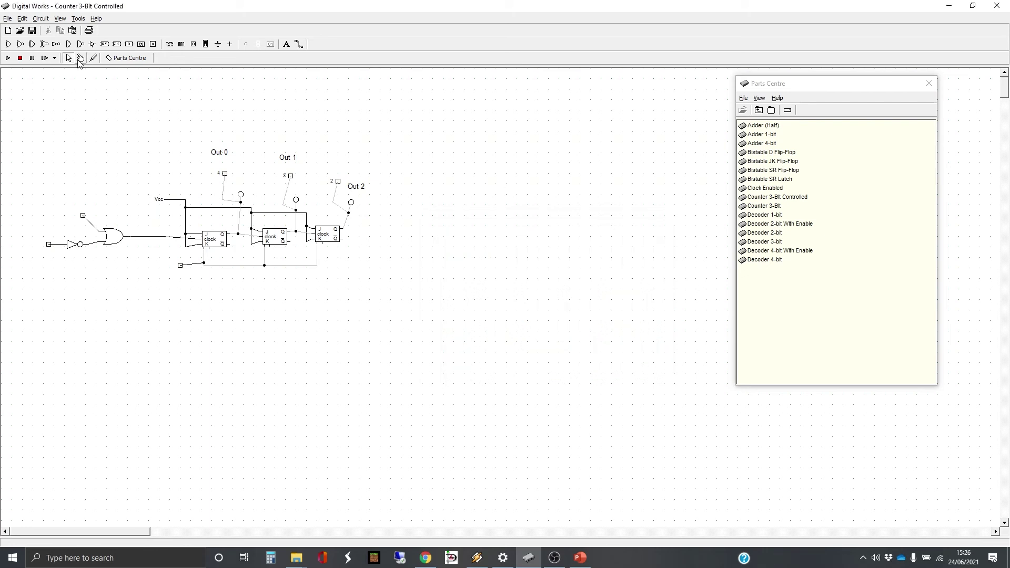
pyautogui.rightClick(83, 216)
pyautogui.click(106, 221)
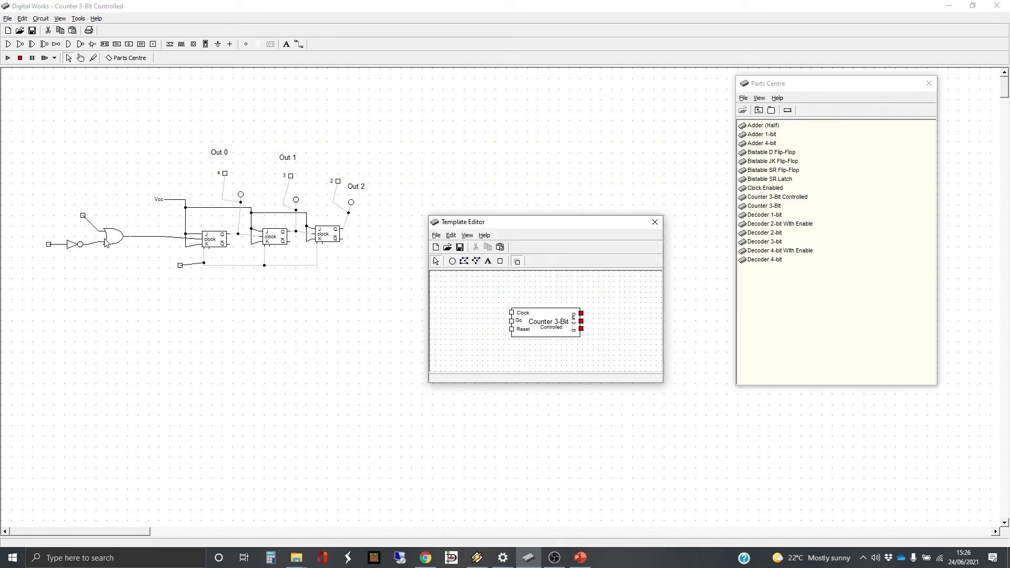
pyautogui.click(514, 314)
pyautogui.rightClick(515, 316)
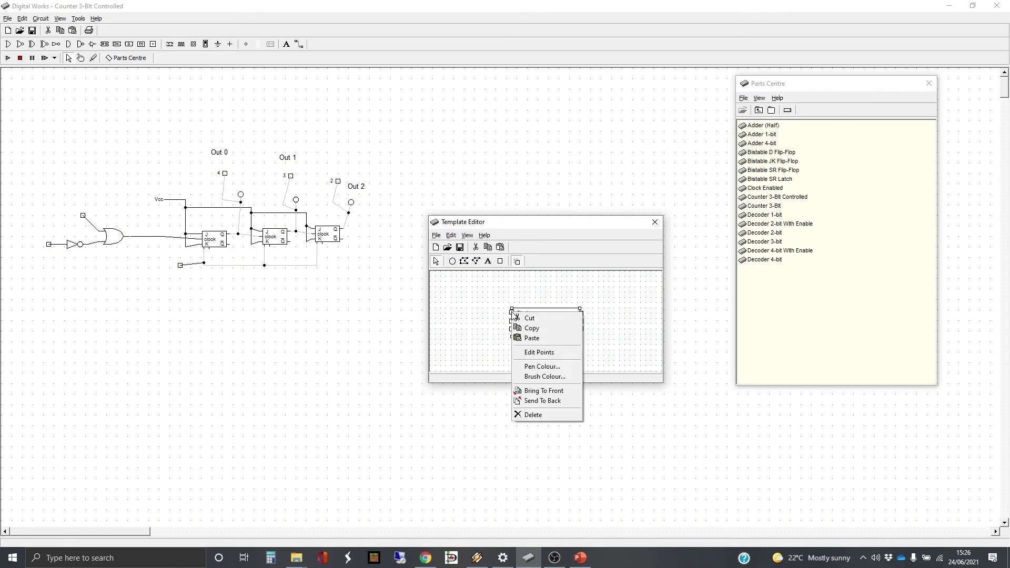
pyautogui.click(511, 311)
pyautogui.click(511, 314)
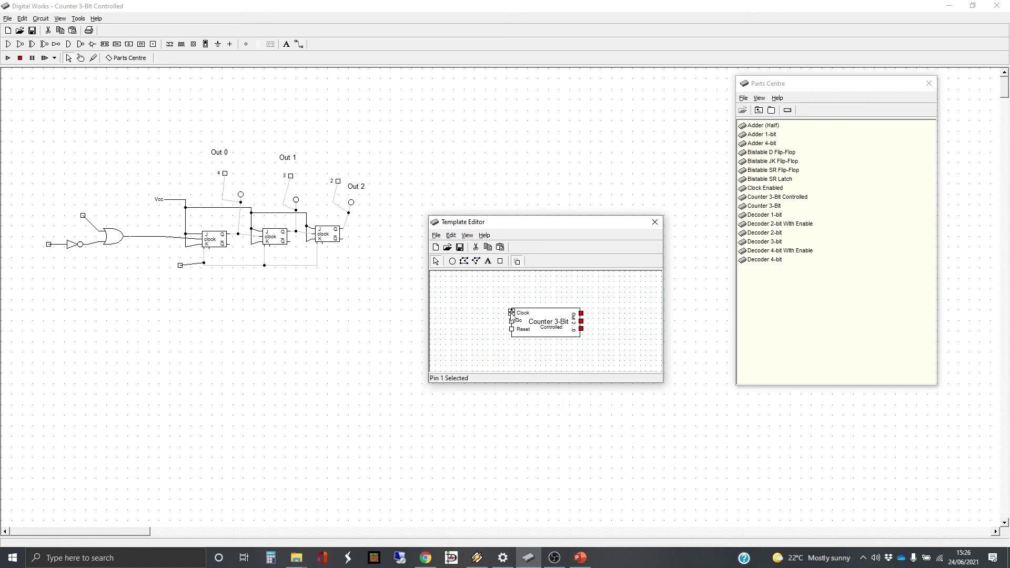
pyautogui.rightClick(512, 314)
pyautogui.click(547, 351)
pyautogui.click(653, 224)
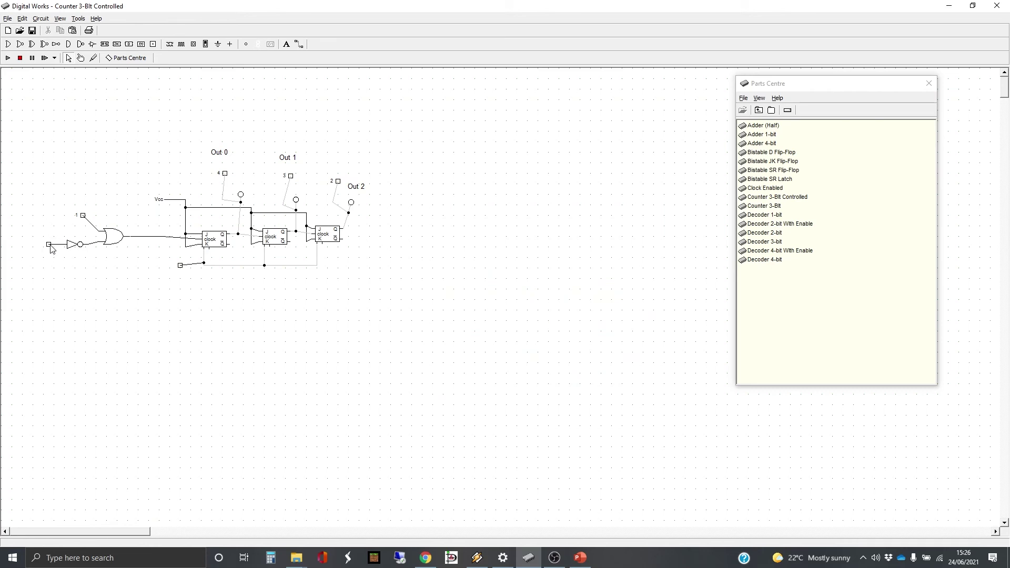
# Associate the left input's tag 5 with the symbol's Go pin
pyautogui.click(49, 245)
pyautogui.rightClick(50, 246)
pyautogui.click(74, 251)
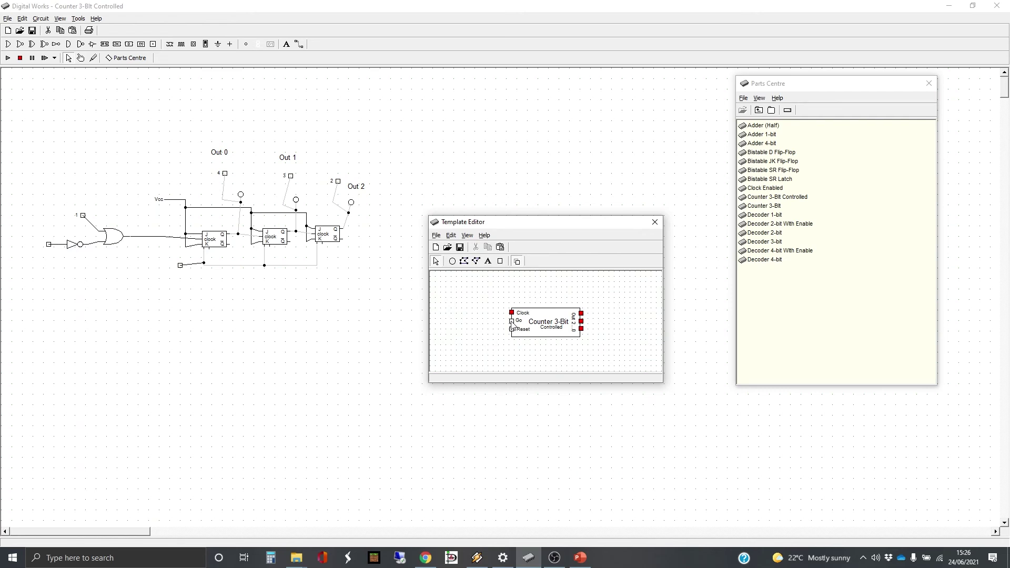
pyautogui.rightClick(513, 322)
pyautogui.click(527, 358)
pyautogui.click(655, 222)
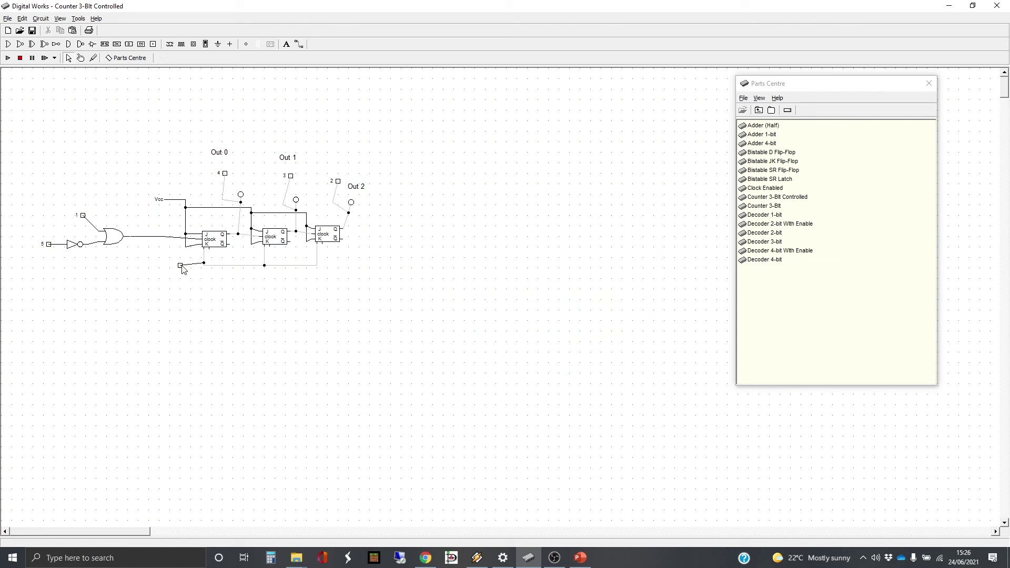
# Associate the reset input's tag 6 with the symbol's Reset pin
pyautogui.rightClick(181, 266)
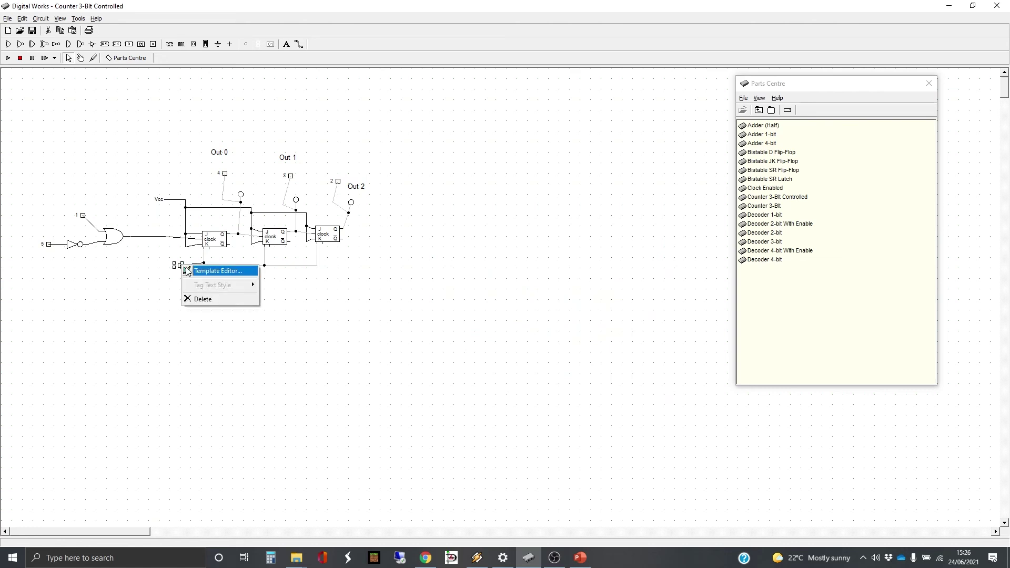
pyautogui.click(210, 270)
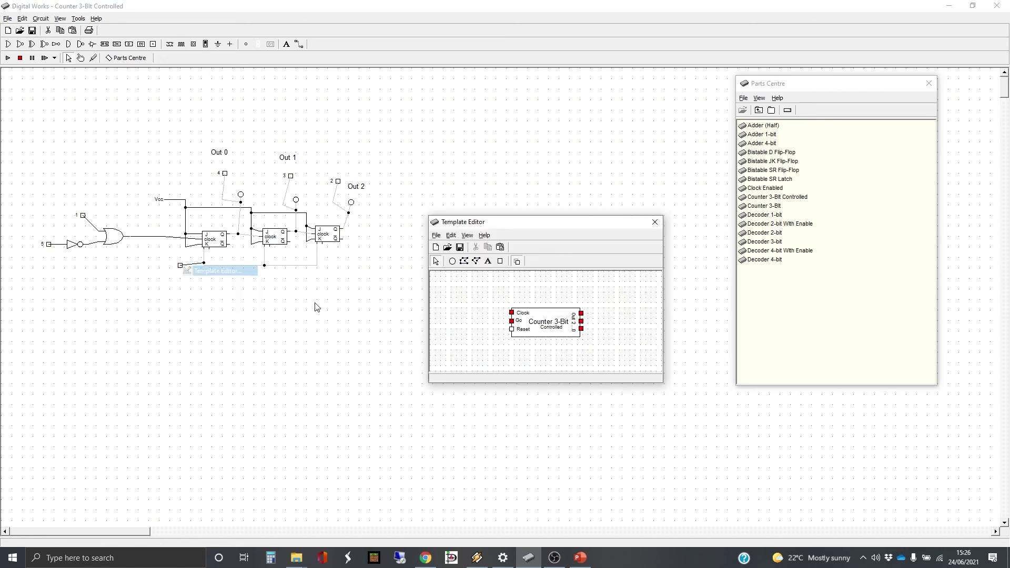
pyautogui.click(512, 330)
pyautogui.rightClick(512, 330)
pyautogui.click(543, 369)
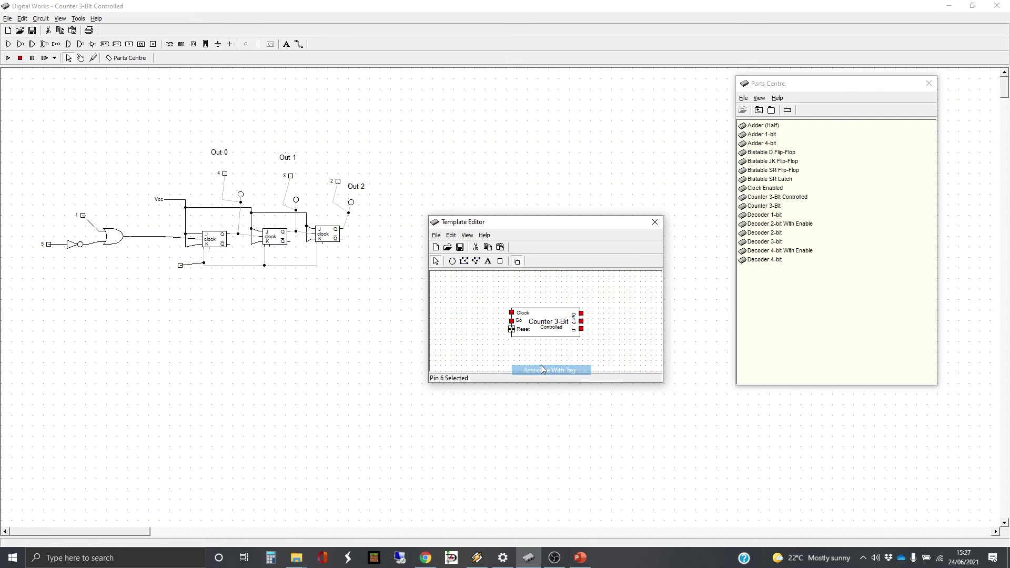
pyautogui.click(655, 222)
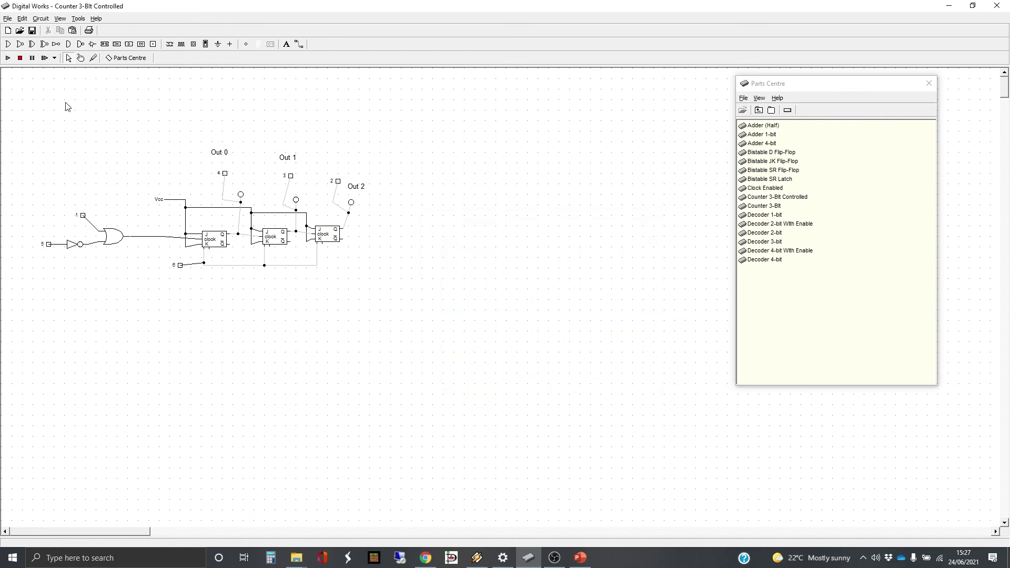
pyautogui.click(8, 19)
# Save the Counter 3-Bit Controlled circuit and start a new untitled circuit
pyautogui.click(21, 55)
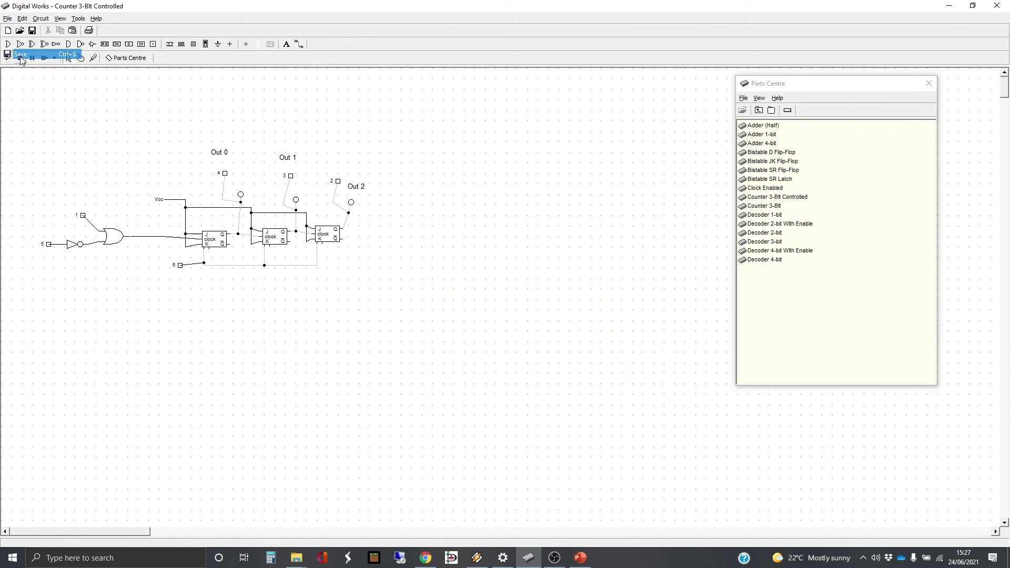
pyautogui.click(7, 19)
pyautogui.moveTo(23, 19)
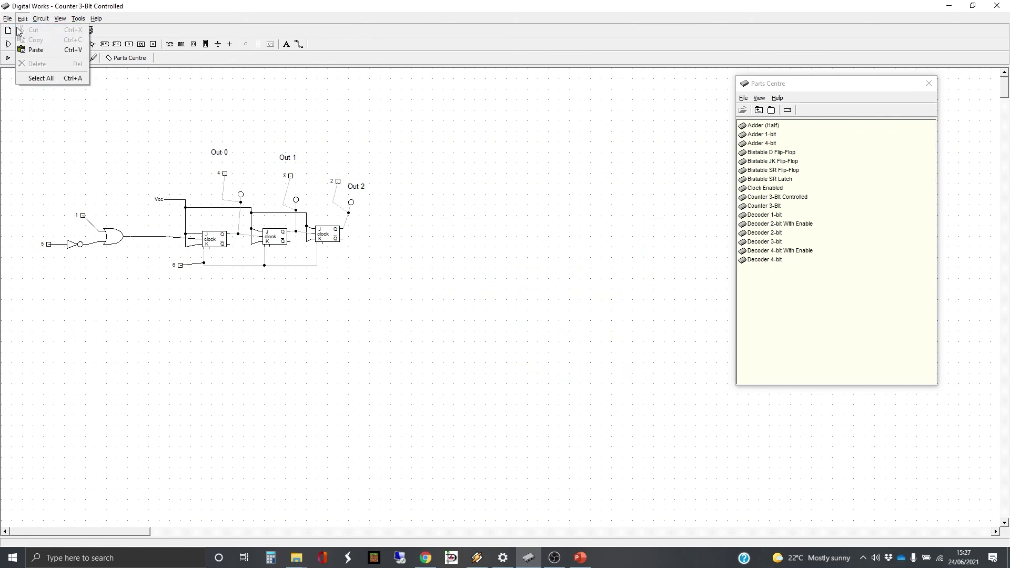
pyautogui.click(16, 30)
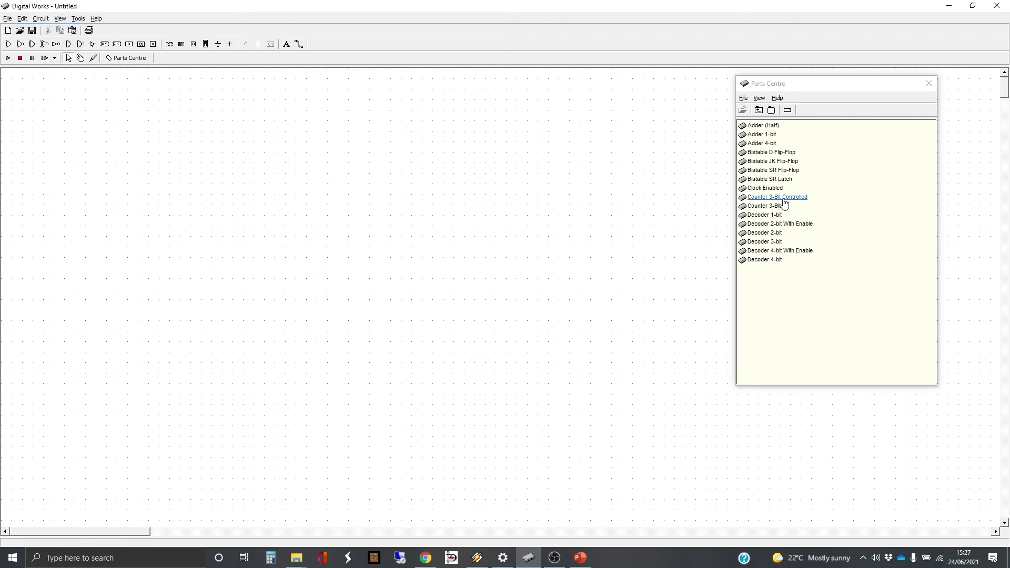
# Place the Counter 3-Bit Controlled part with input switches to its left
pyautogui.moveTo(784, 203); pyautogui.dragTo(254, 209)
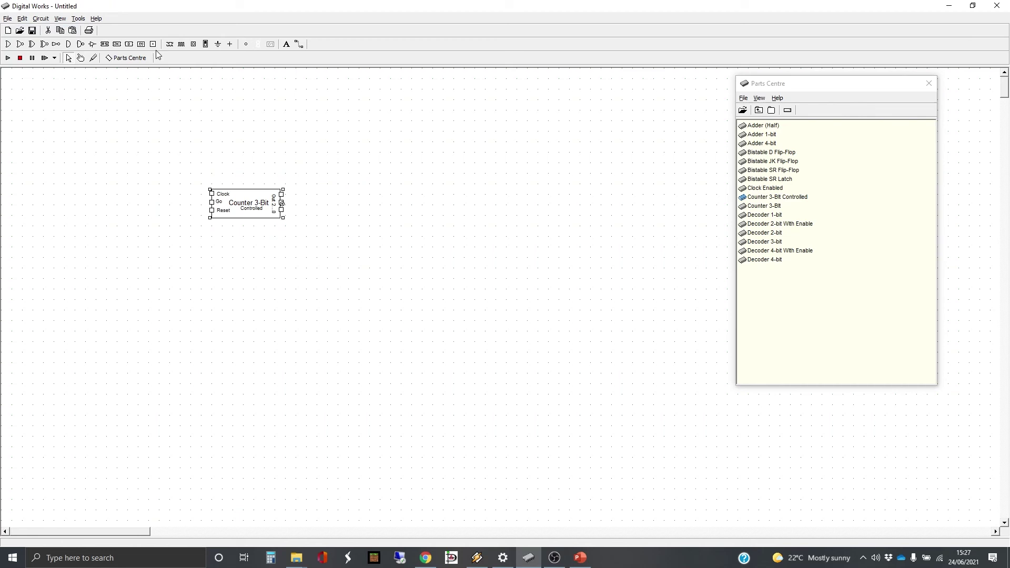
pyautogui.click(193, 43)
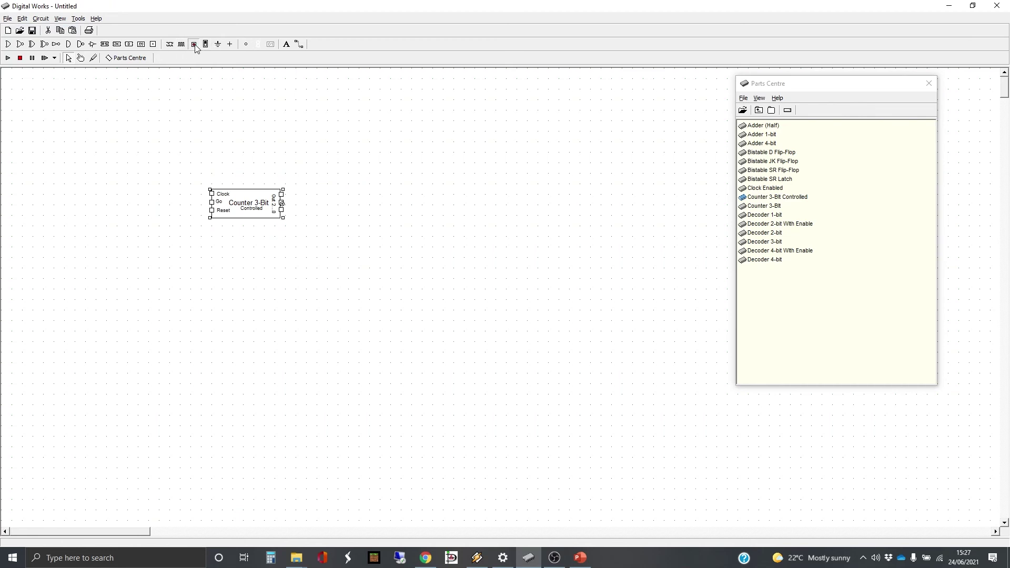
pyautogui.click(190, 200)
pyautogui.click(191, 215)
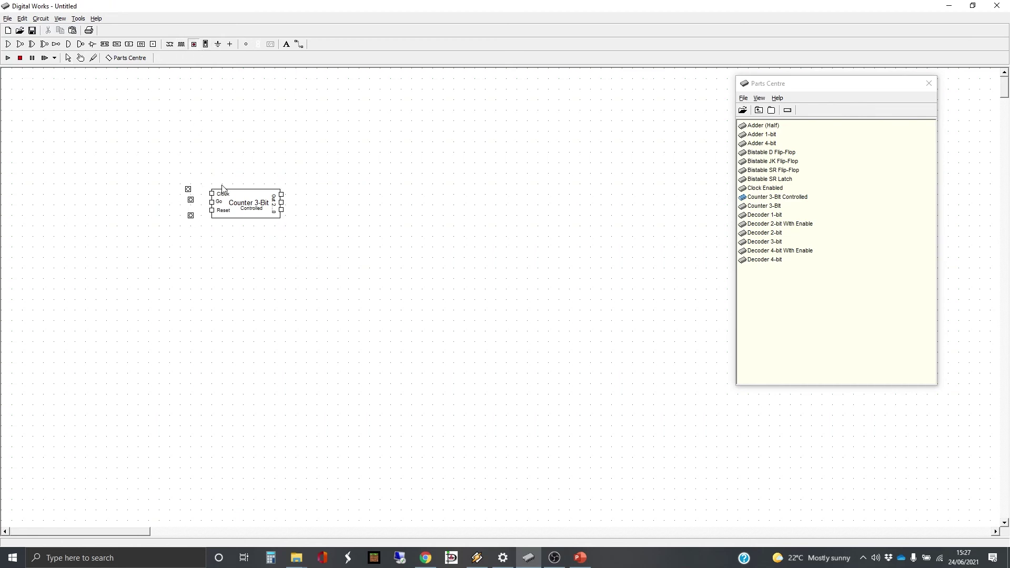
# Place three LEDs beside the counter's outputs
pyautogui.click(246, 44)
pyautogui.click(299, 192)
pyautogui.click(246, 44)
pyautogui.click(301, 202)
pyautogui.click(304, 215)
# Wire the counter's three outputs to the top, middle and bottom LEDs
pyautogui.click(298, 44)
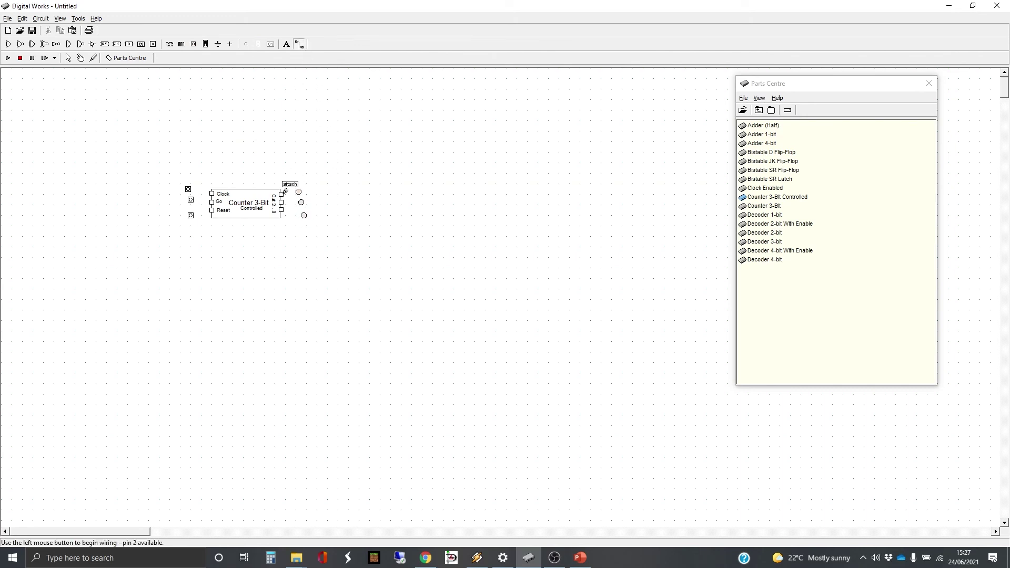
pyautogui.click(282, 194)
pyautogui.click(298, 190)
pyautogui.click(281, 202)
pyautogui.click(301, 202)
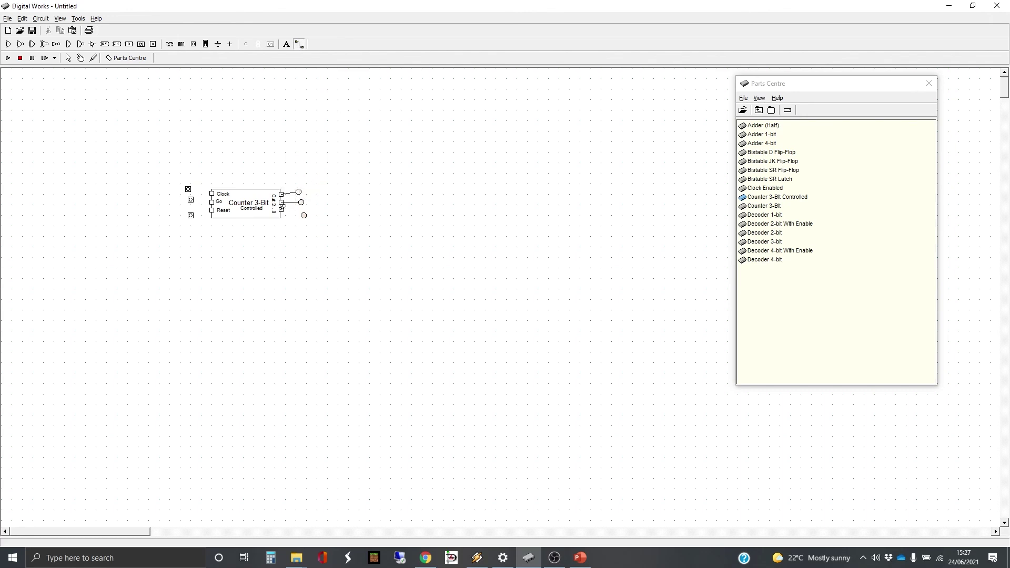
pyautogui.click(304, 215)
# Wire the top-left switch to Clock and the middle switch to Go
pyautogui.click(192, 186)
pyautogui.click(214, 189)
pyautogui.click(191, 200)
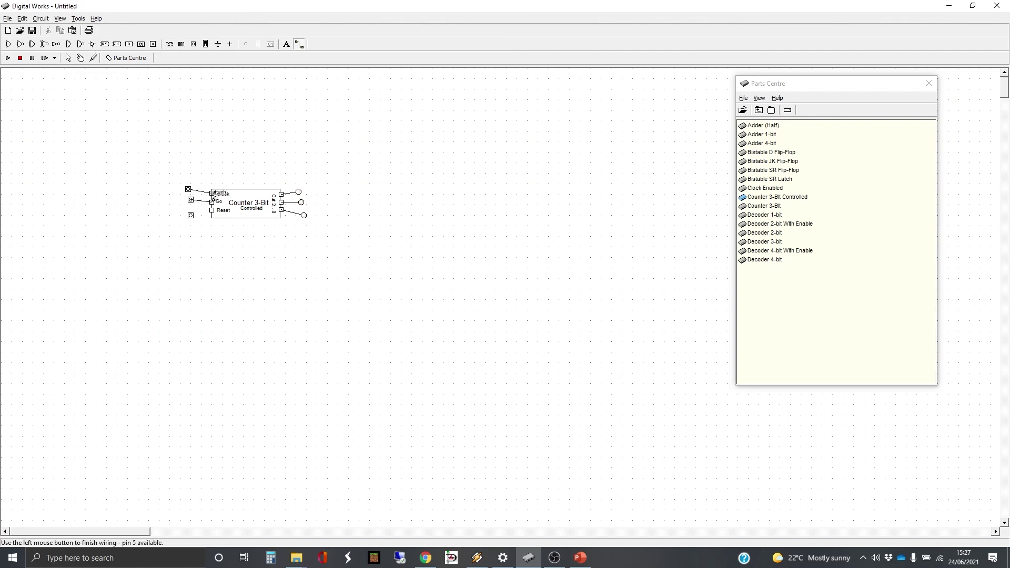
pyautogui.click(213, 199)
# Start the simulation and delete the top-left input switch
pyautogui.click(8, 58)
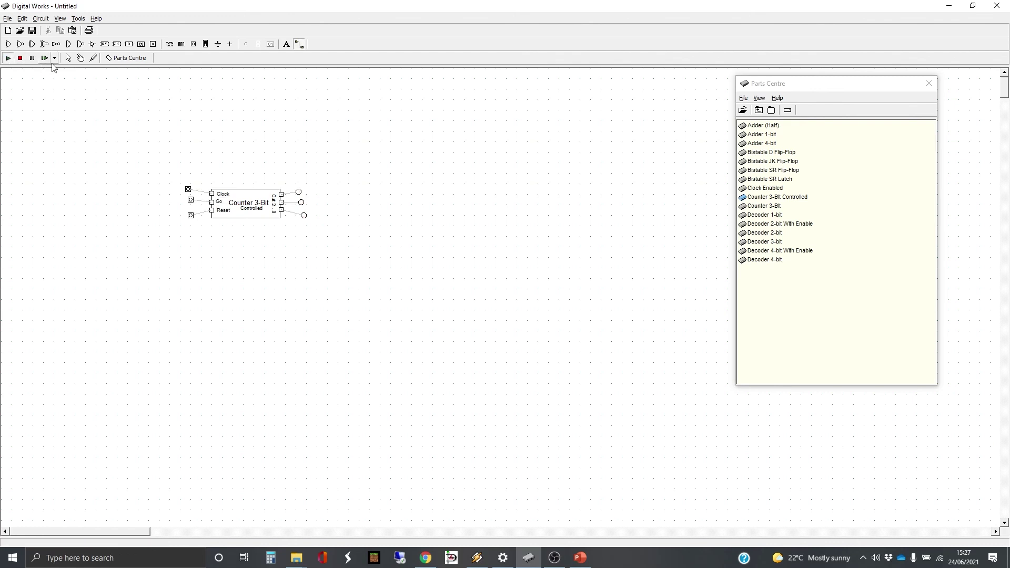
pyautogui.click(80, 58)
pyautogui.click(68, 59)
pyautogui.moveTo(178, 171); pyautogui.dragTo(202, 201)
pyautogui.press('Delete')
pyautogui.click(482, 304)
# Add a clock source left of the counter and wire it to the Clock input
pyautogui.click(182, 44)
pyautogui.click(177, 184)
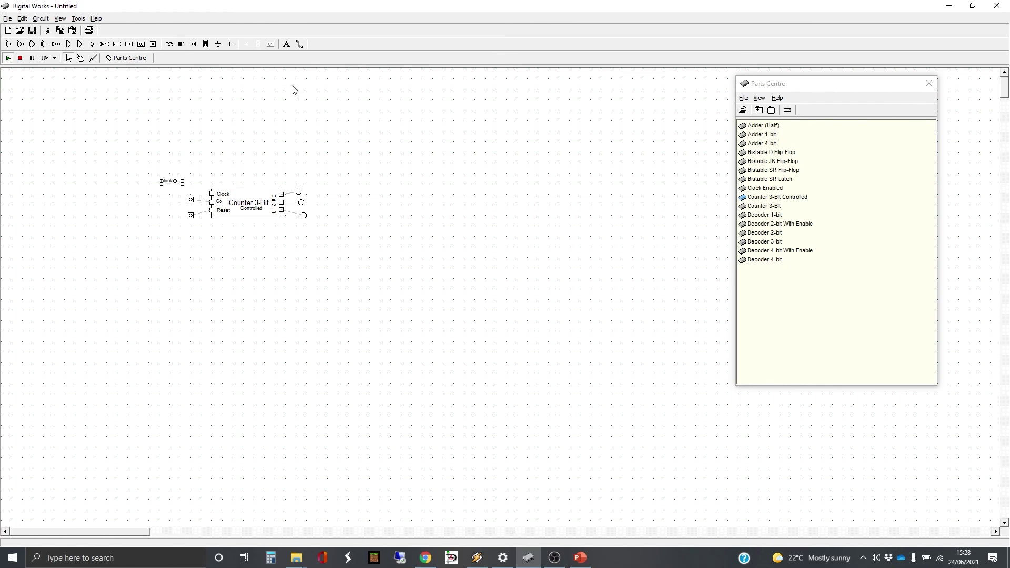
pyautogui.click(300, 44)
pyautogui.moveTo(180, 181); pyautogui.dragTo(212, 194)
# Toggle Reset on and off to clear the outputs, then switch Go on to count
pyautogui.click(78, 59)
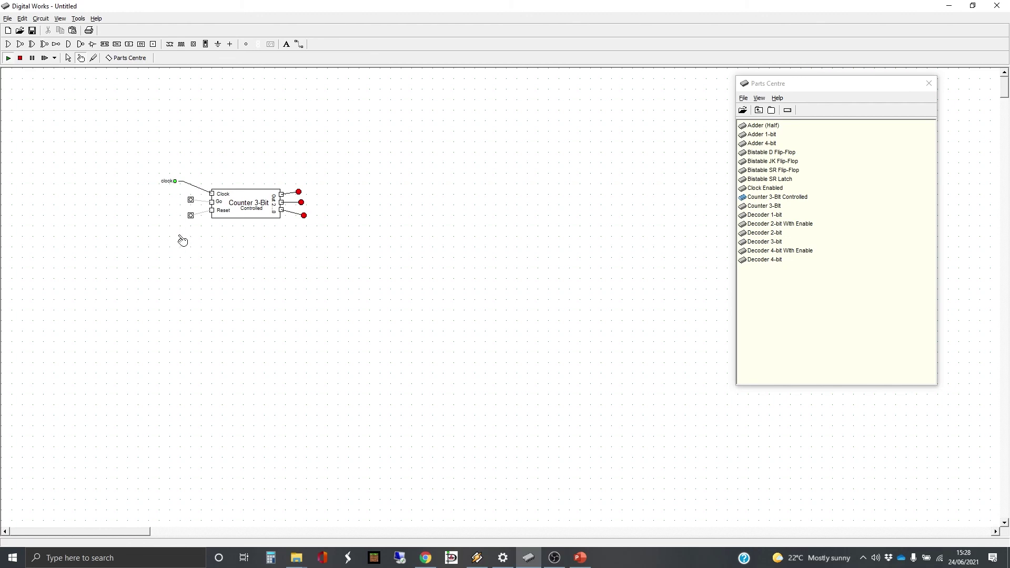
pyautogui.click(191, 216)
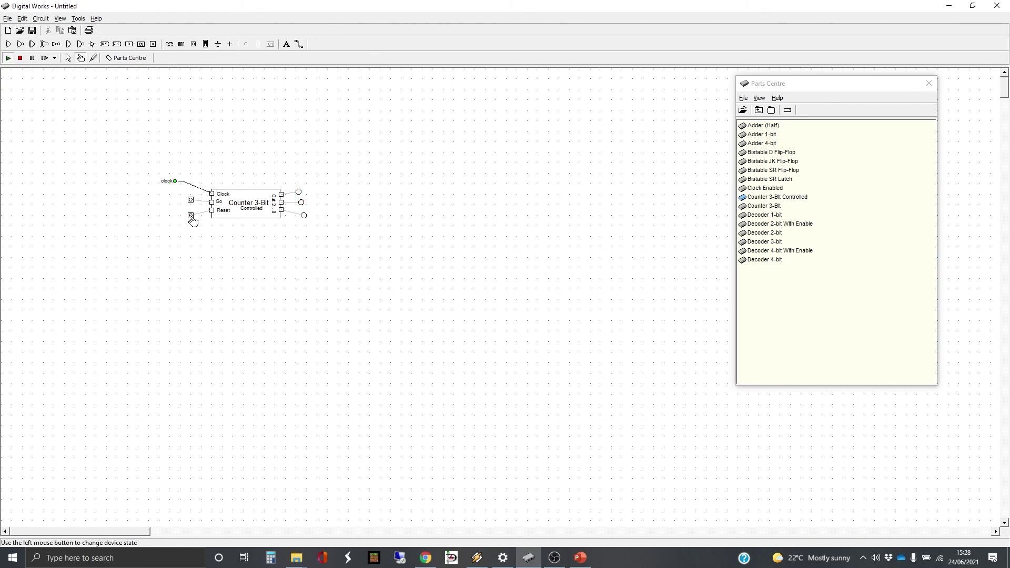
pyautogui.click(191, 216)
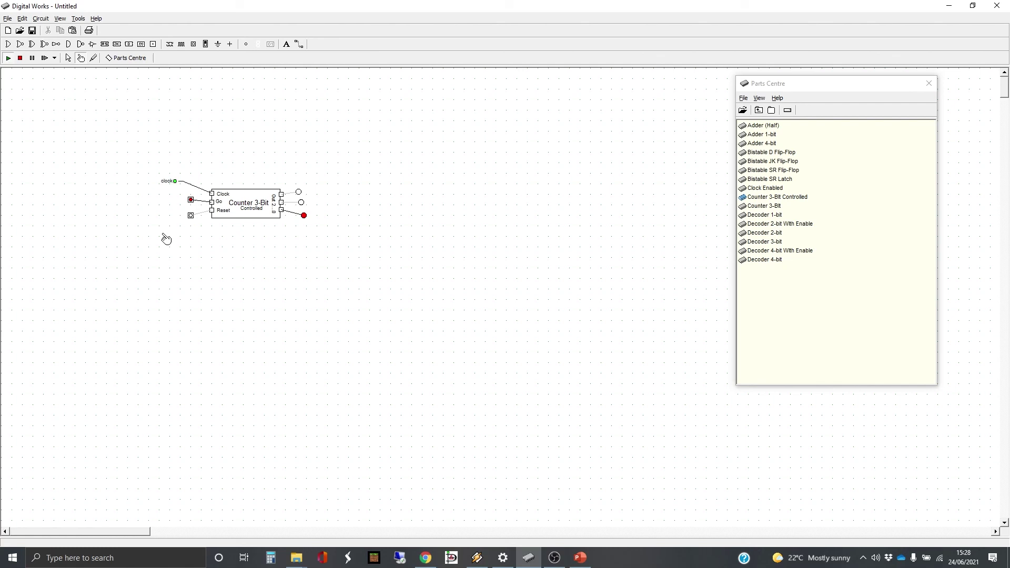
pyautogui.click(192, 216)
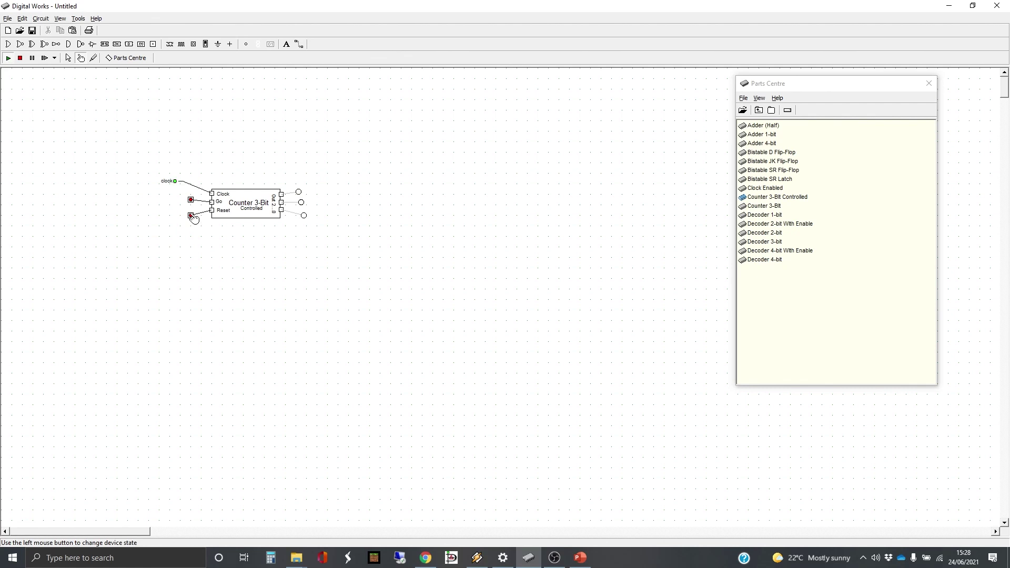
pyautogui.click(192, 216)
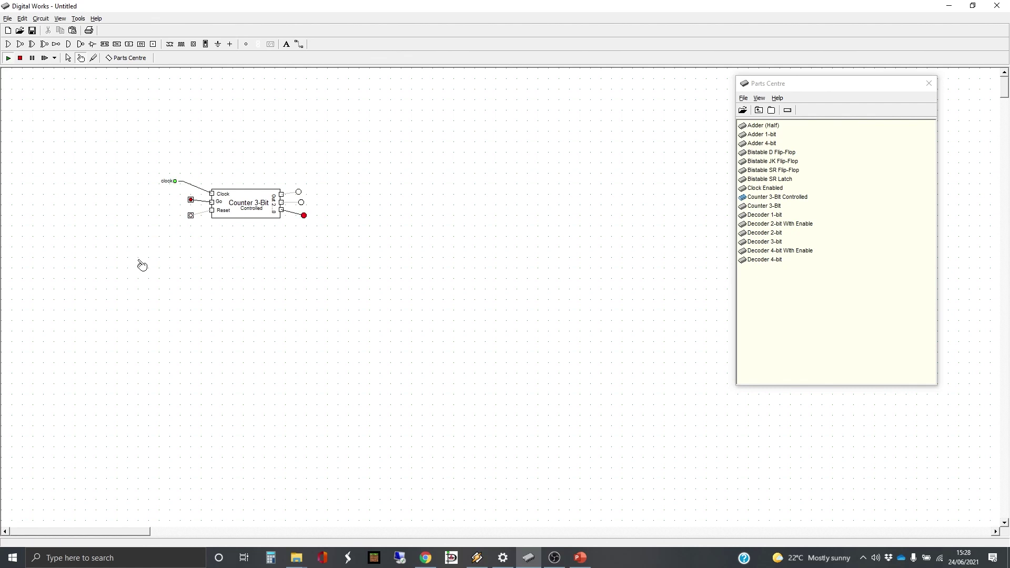